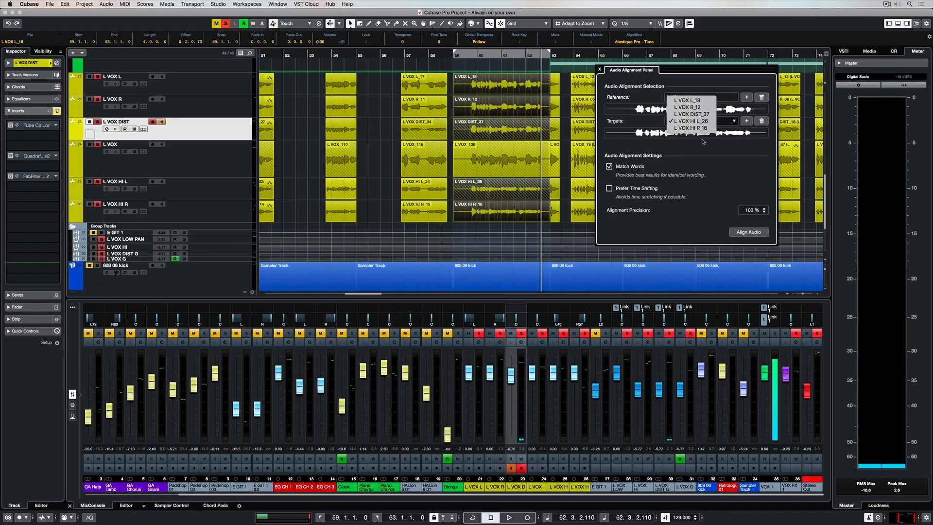
click(742, 166)
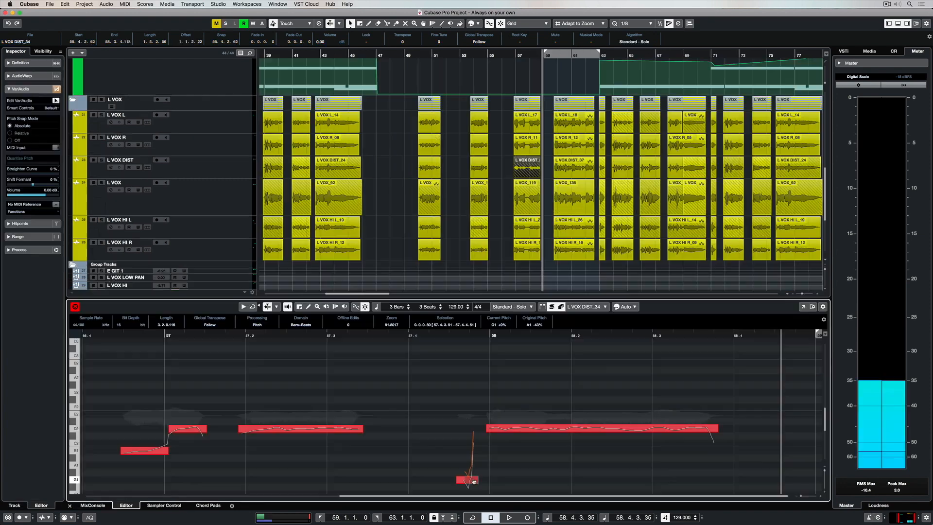
Adjust the pitch curve of the long sung segment starting near bar 58 in the L VOX DIST_34 clip.
click(505, 428)
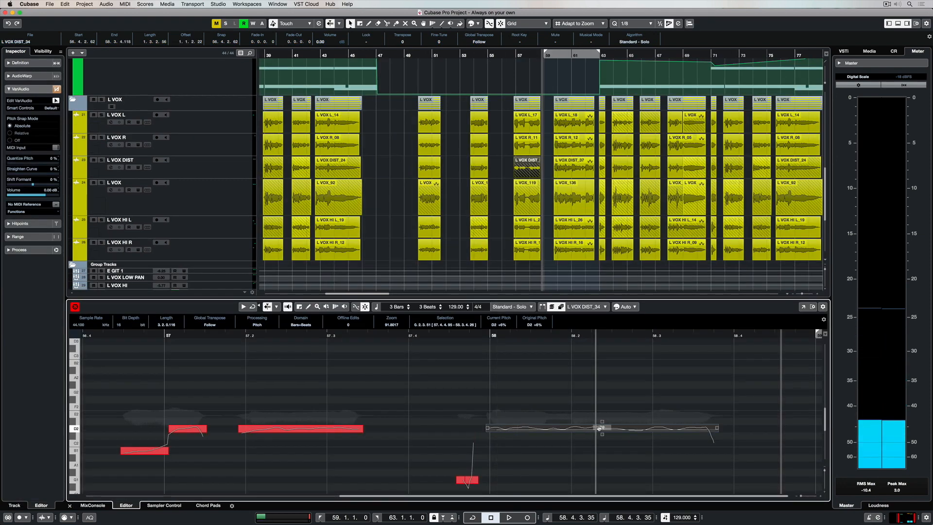
drag(602, 421, 599, 442)
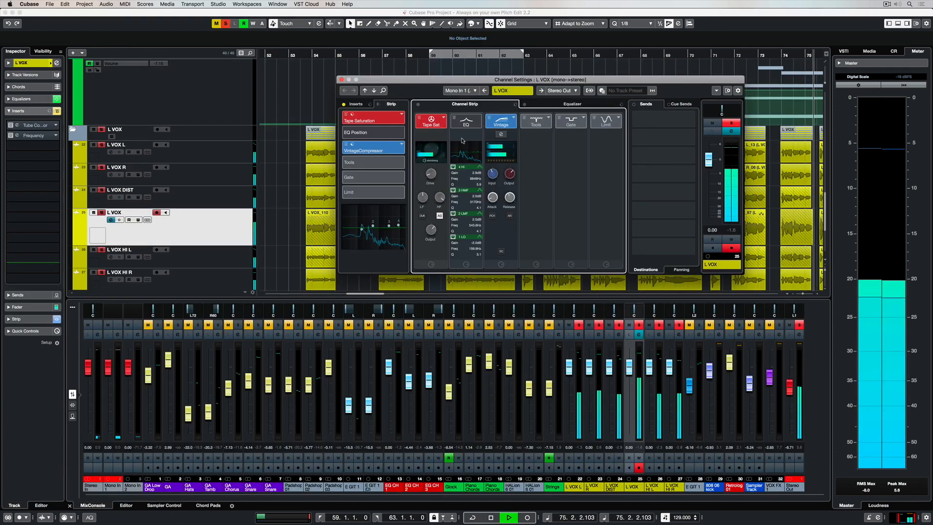
Open the VintageCompressor's detailed view in the L VOX channel strip to examine its settings.
click(501, 134)
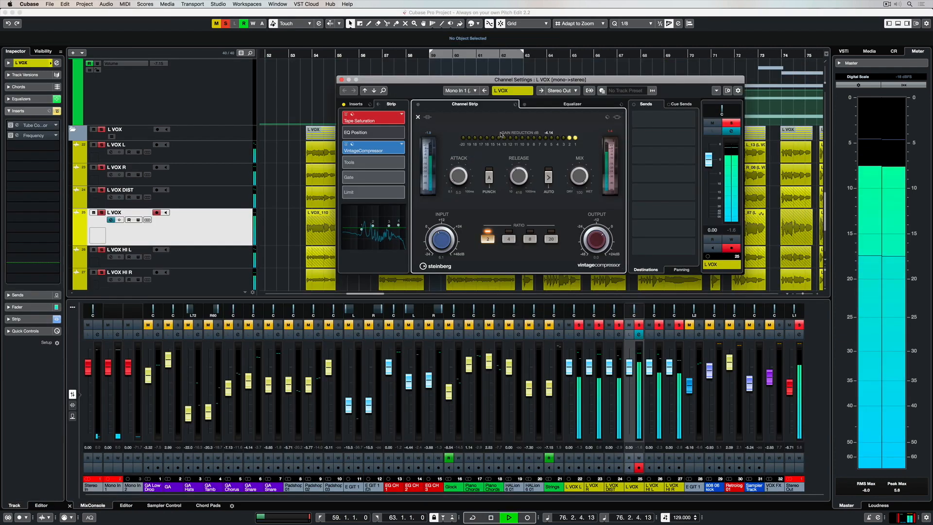
click(516, 105)
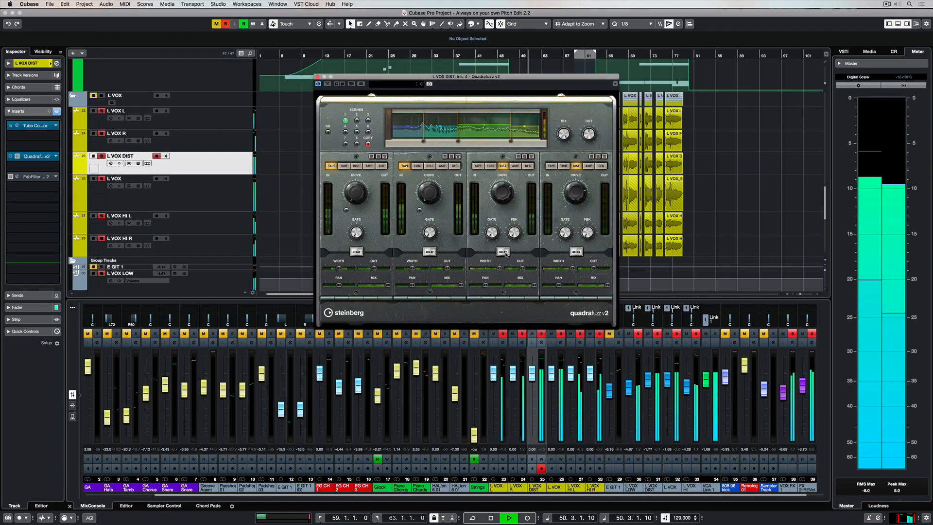
Enable the delay on the third Quadrafuzz v2 band of L VOX DIST and adjust its delay time.
click(505, 253)
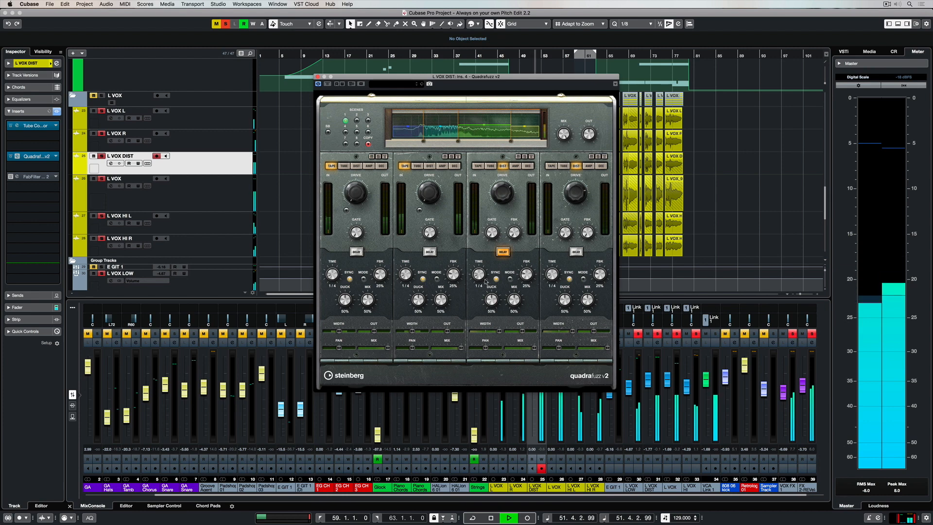
drag(479, 269, 480, 272)
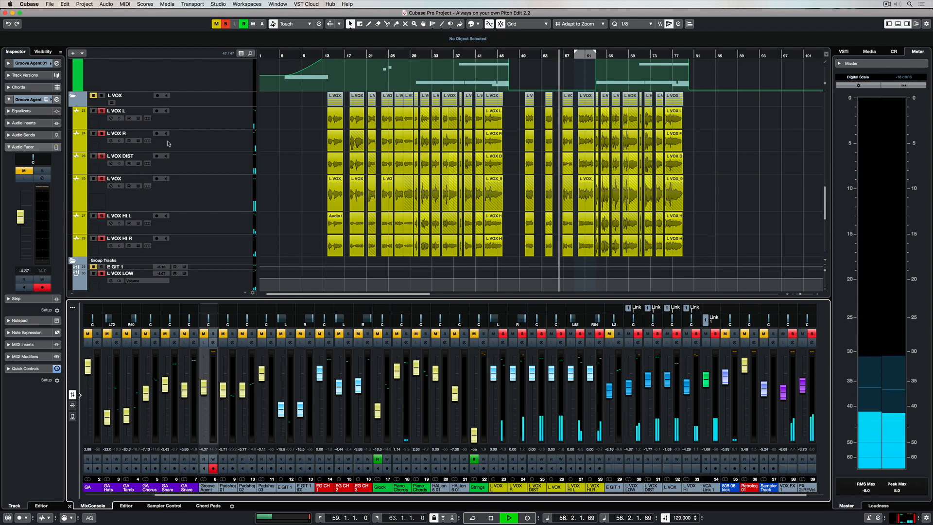
Solo-monitor the L VOX DIST track's insert chain by selecting the track and opening its Quadrafuzz v2 insert.
click(155, 156)
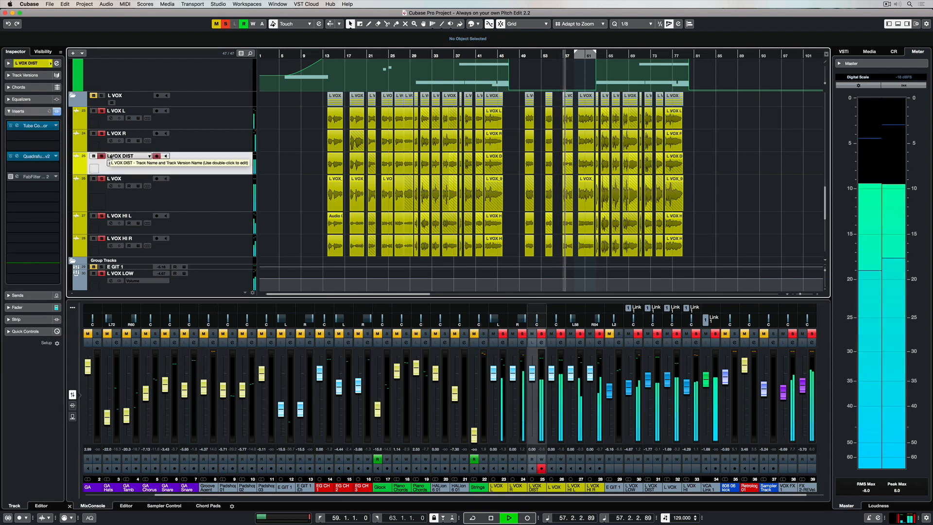
click(11, 156)
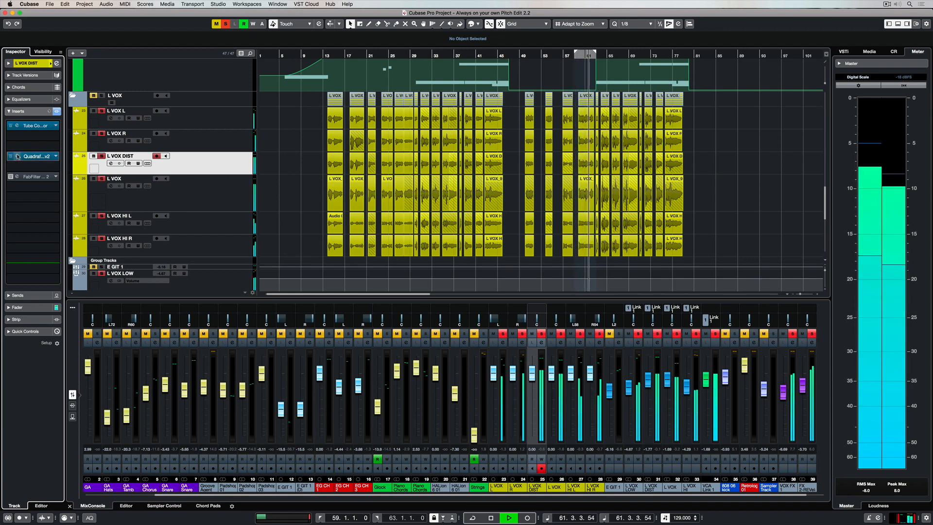
double_click(17, 156)
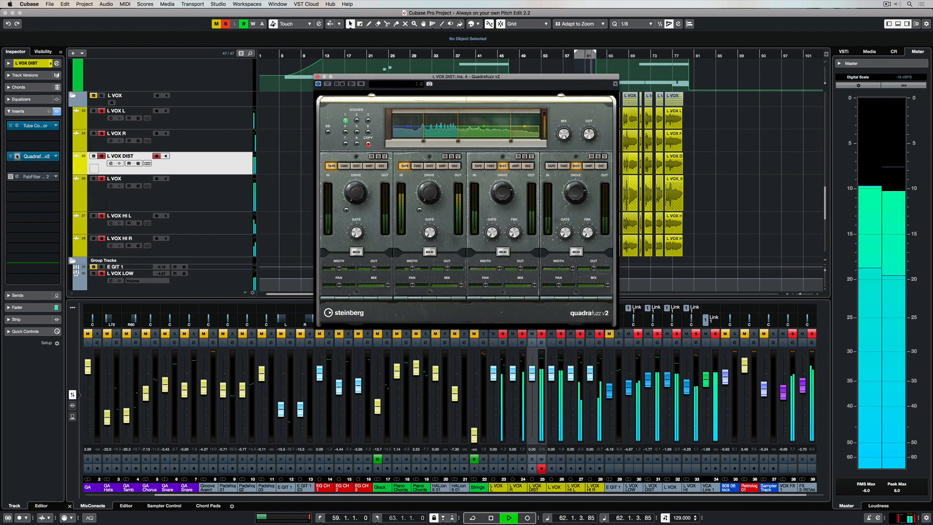
Clear all solos to hear the full mix, and solo the vocal channels again.
click(226, 24)
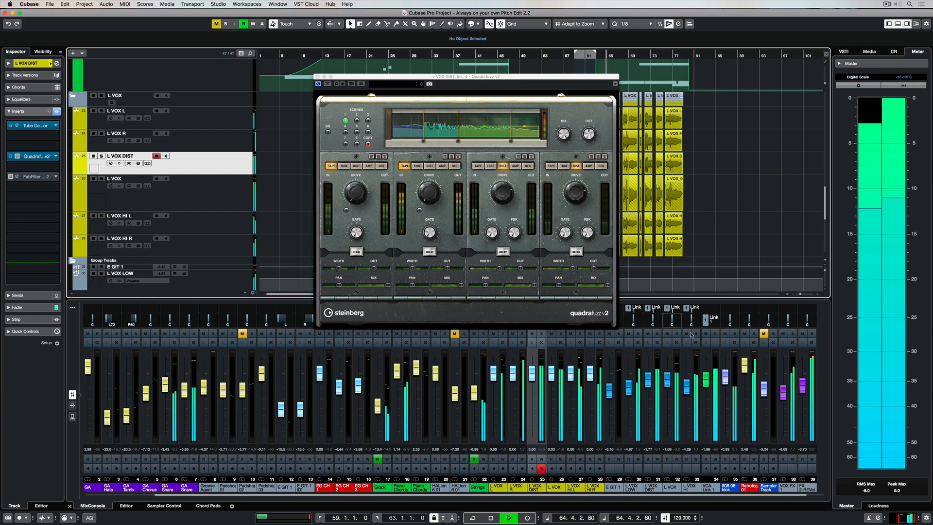
click(657, 334)
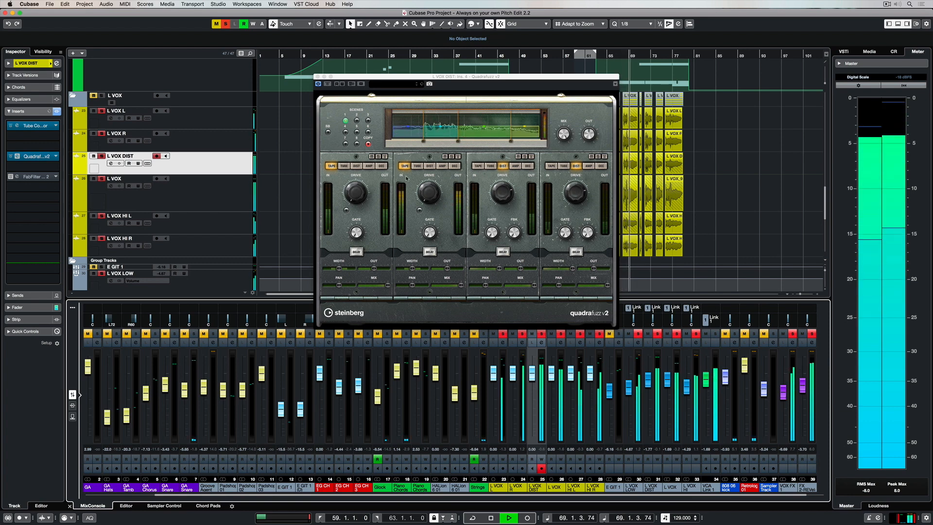
Audition Tube, Amp and Dec on the third Quadrafuzz band, return it to Dist and adjust its drive.
click(490, 165)
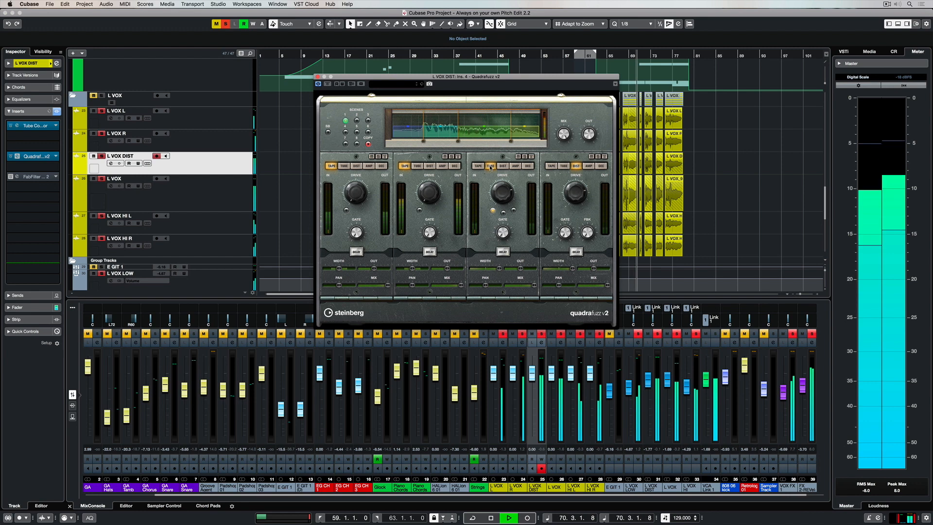
click(516, 165)
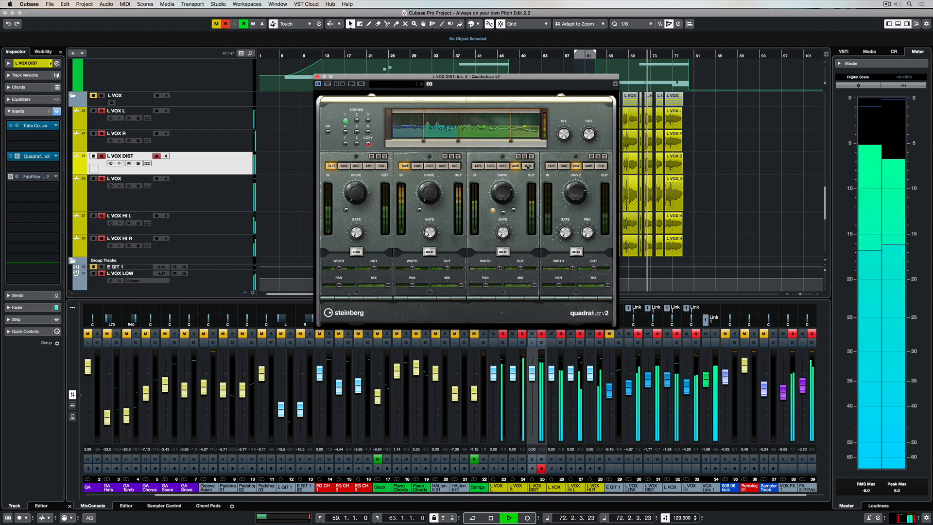
click(528, 166)
click(502, 166)
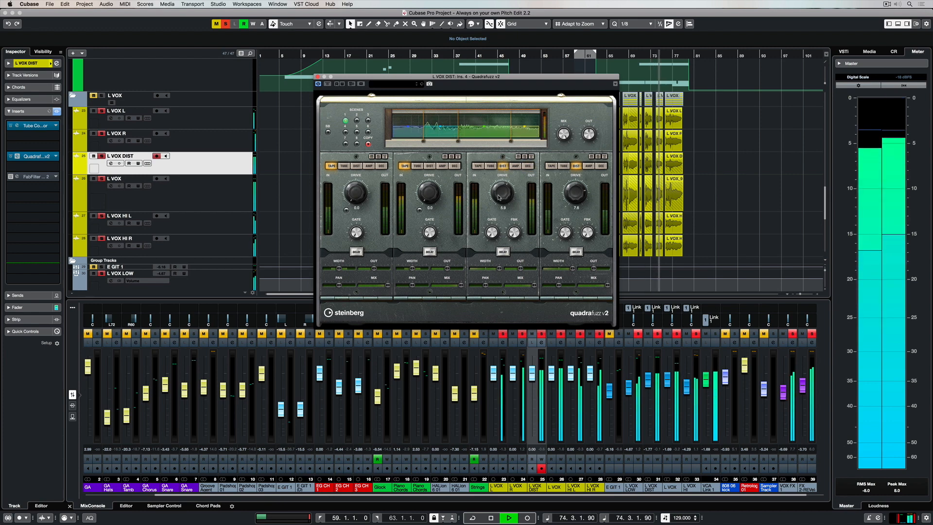
drag(499, 196, 500, 193)
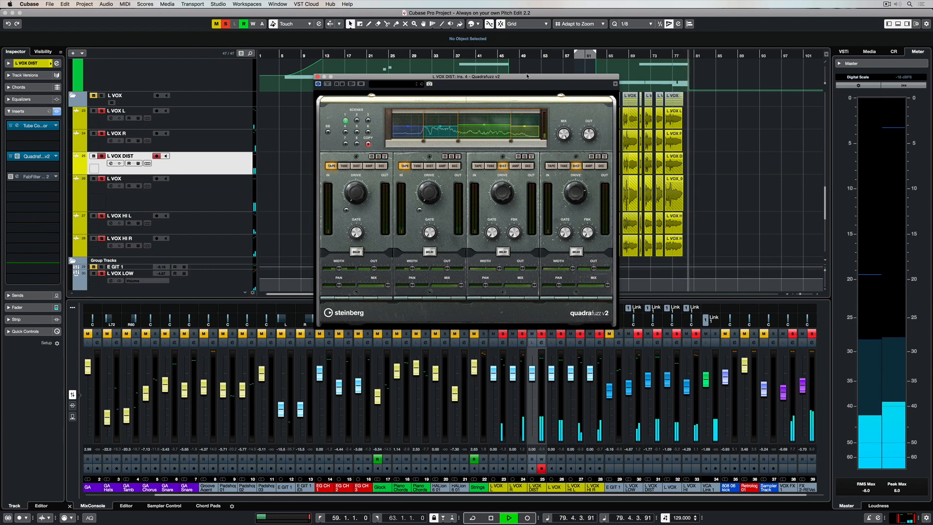
Stop playback and restart it from about bar 47.
key(space)
click(508, 56)
key(space)
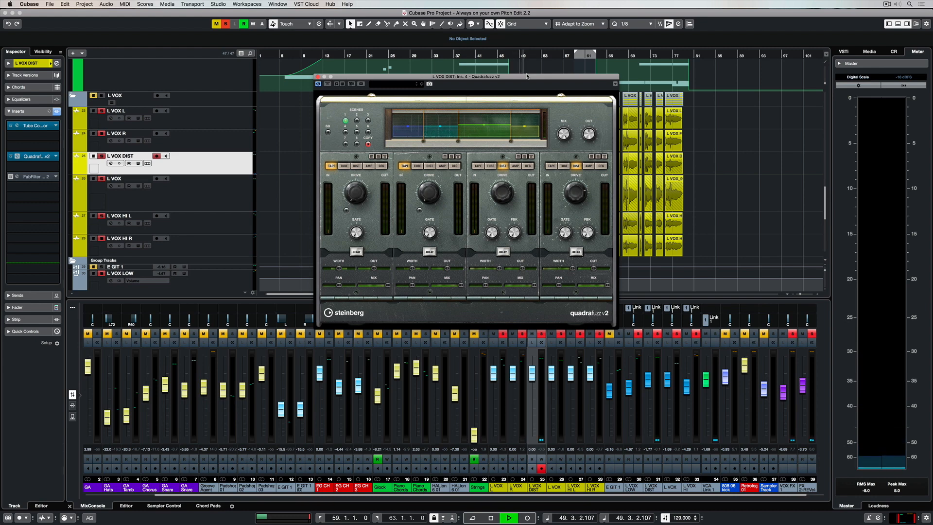
Turn on the third band's delay, adjusting its delay time and raising its feedback to 43%.
click(504, 252)
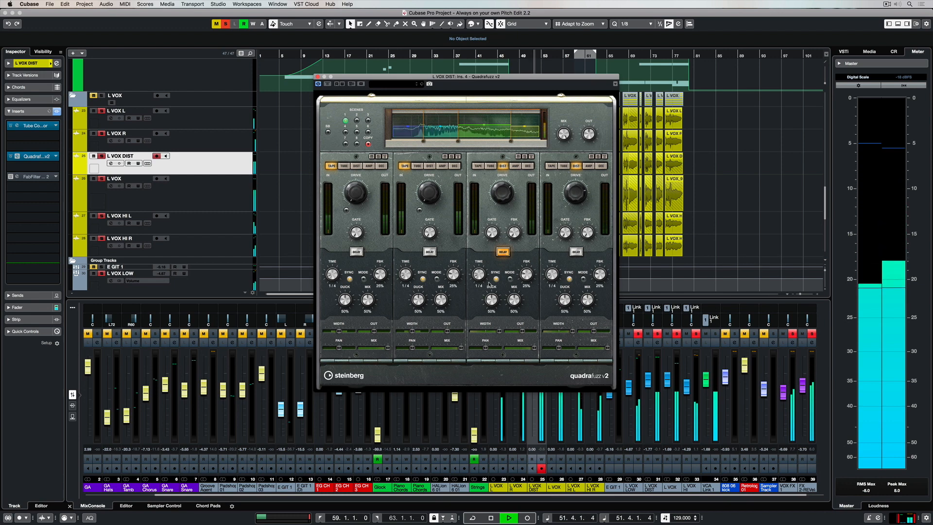
drag(480, 277, 480, 271)
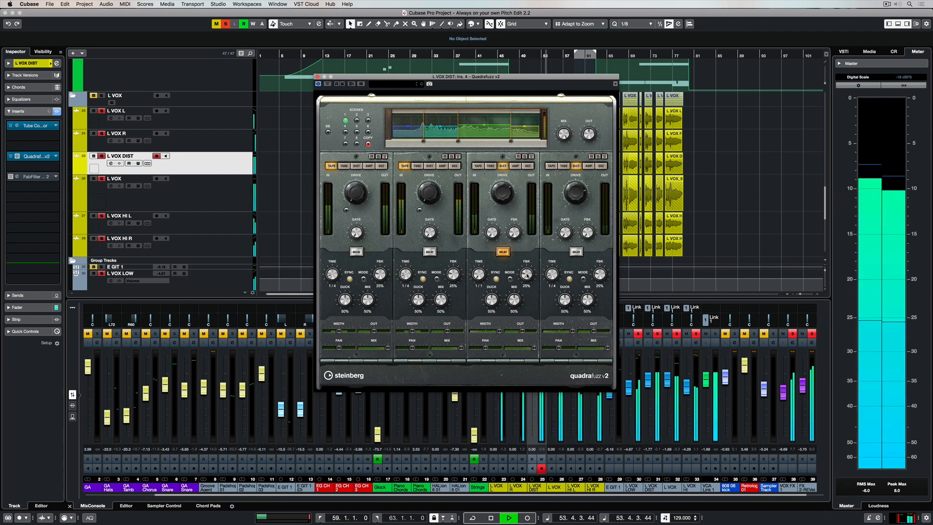
drag(528, 259, 528, 247)
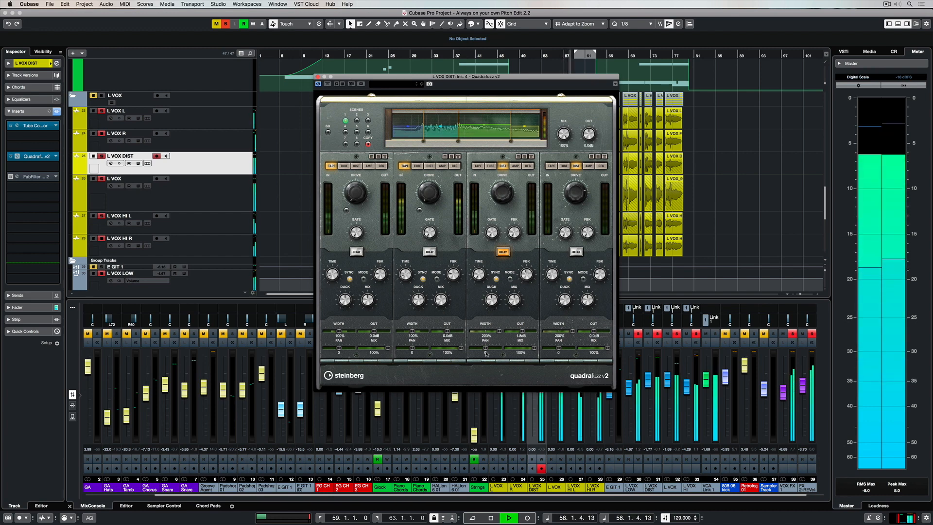
Adjust the pan and reduce the output mix of the third Quadrafuzz band.
mouse_move(485, 348)
mouse_down()
mouse_move(497, 349)
mouse_move(484, 350)
mouse_up()
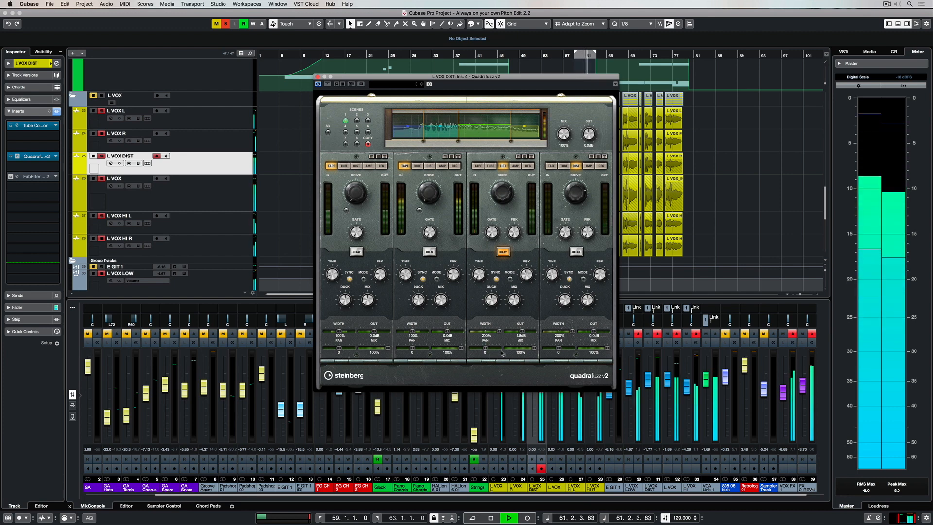
drag(536, 348, 525, 350)
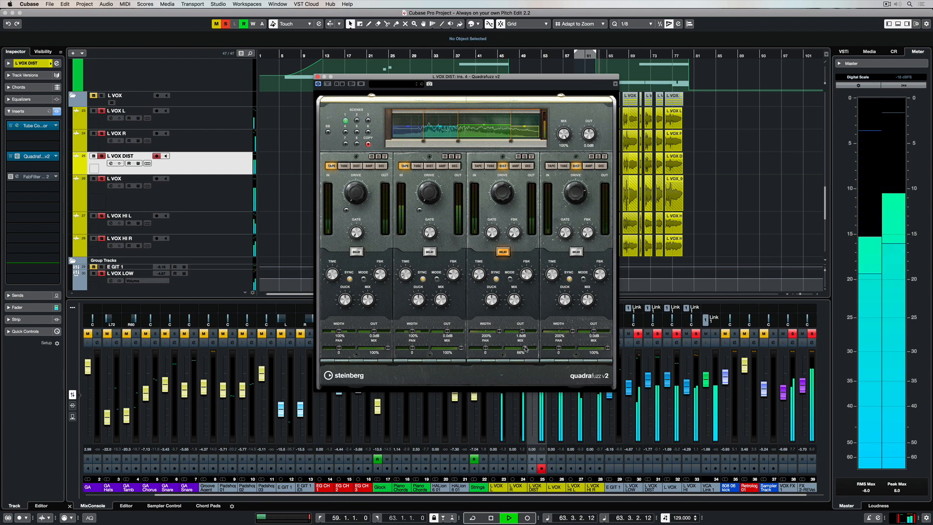
drag(525, 348, 528, 349)
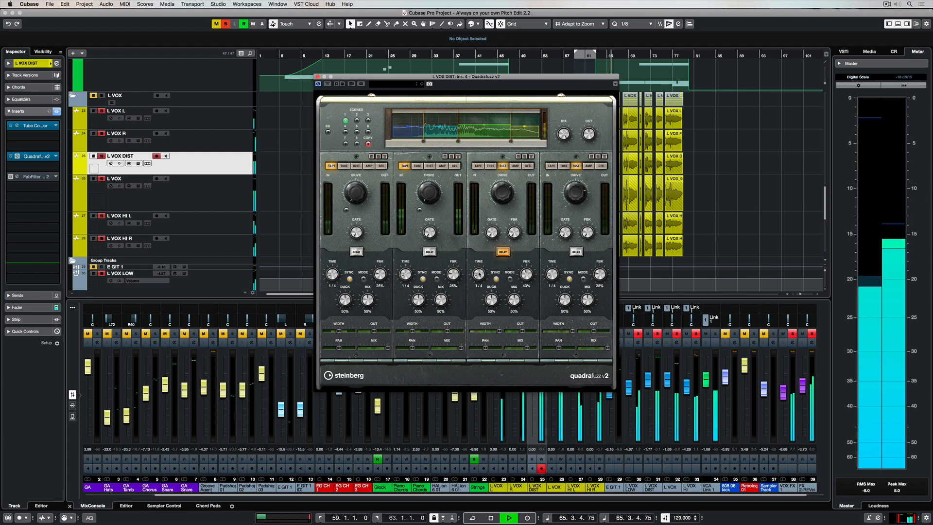
Shorten the third band's delay time and lower its duck amount, leaving that delay switched off.
drag(479, 275, 479, 279)
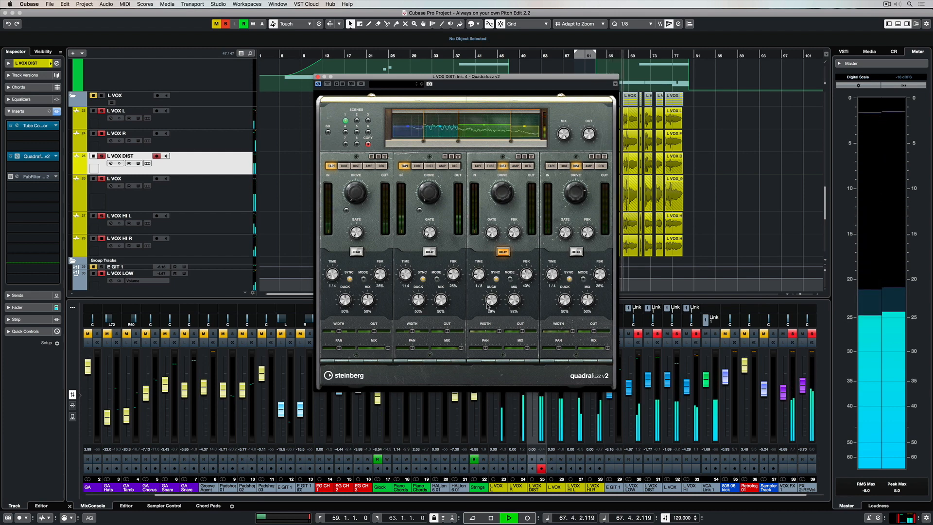
drag(491, 300, 489, 306)
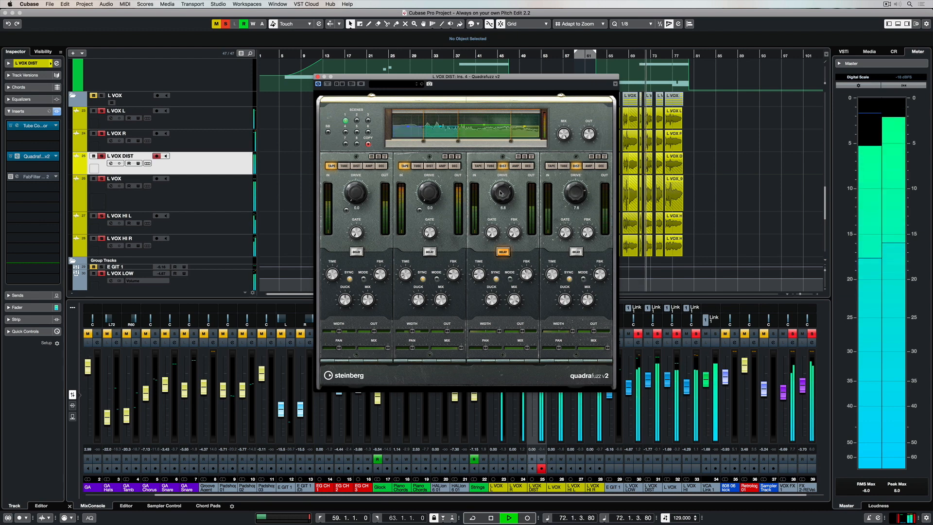
click(501, 251)
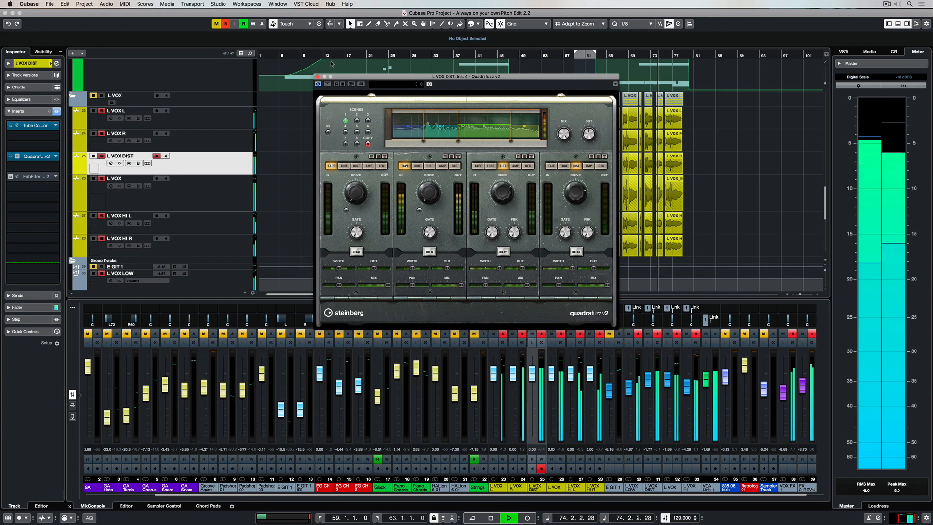
Clear the solos, compare Quadrafuzz v2 bypassed and active in the full mix, and close its window.
click(101, 155)
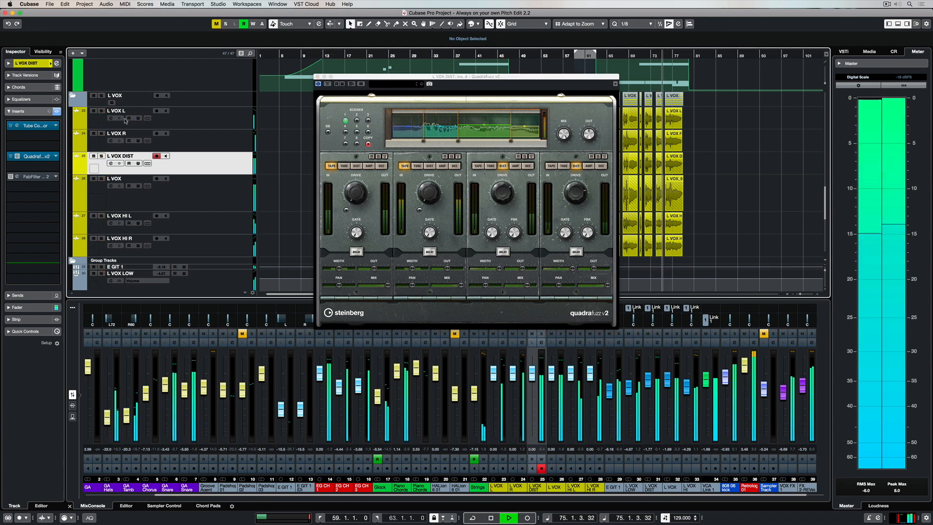
click(10, 156)
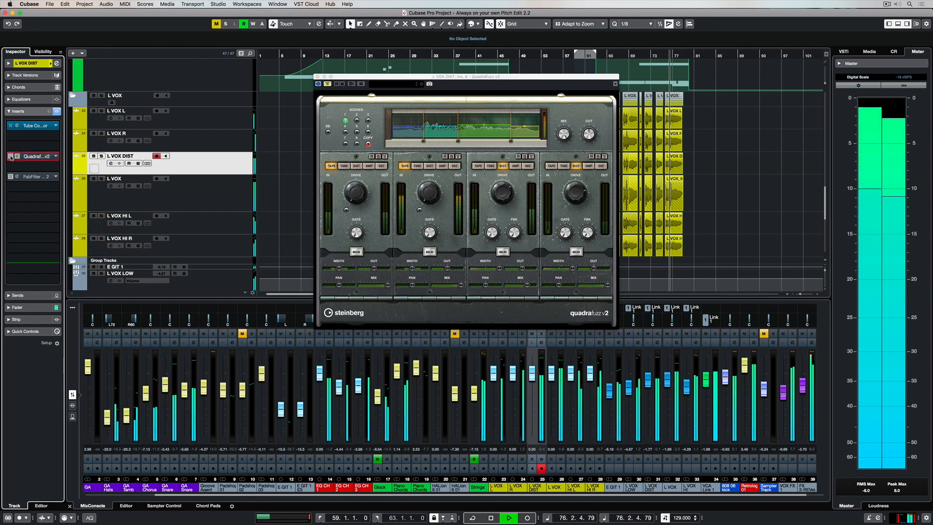
click(11, 157)
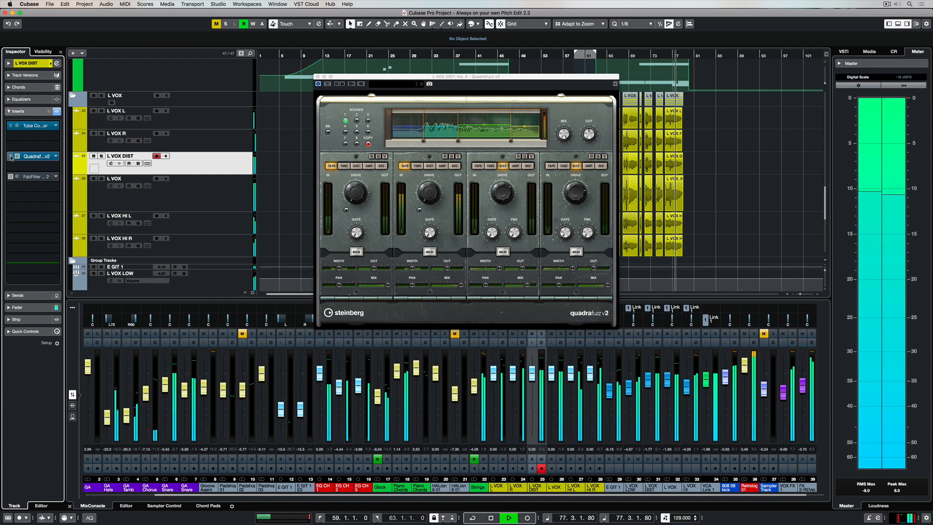
click(11, 157)
click(11, 157)
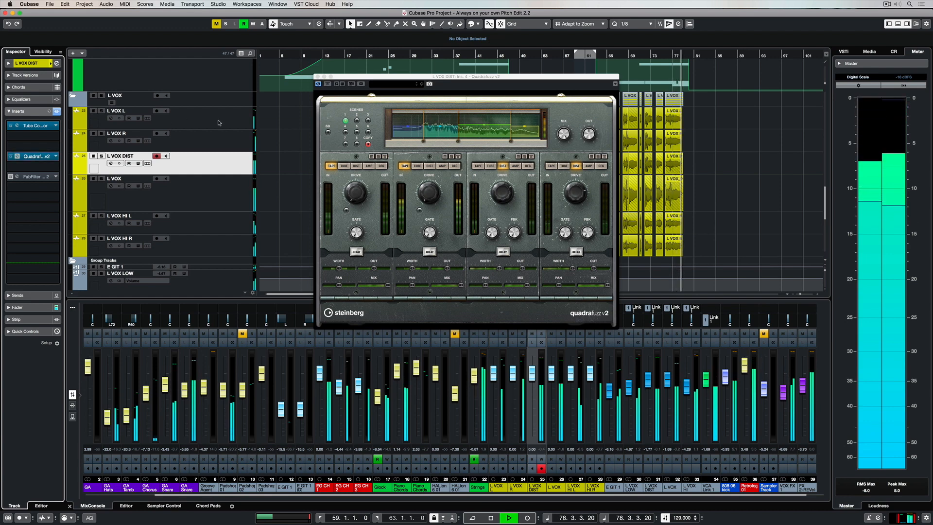
key(space)
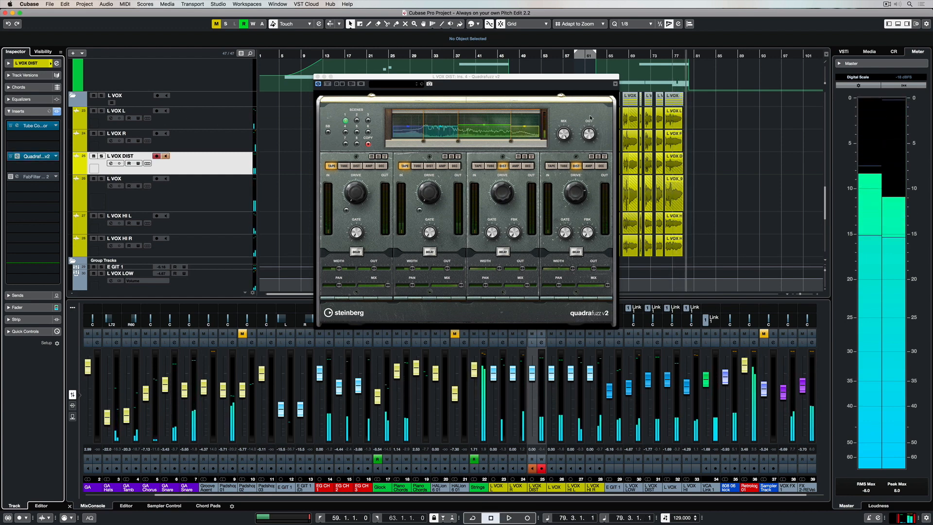
click(317, 78)
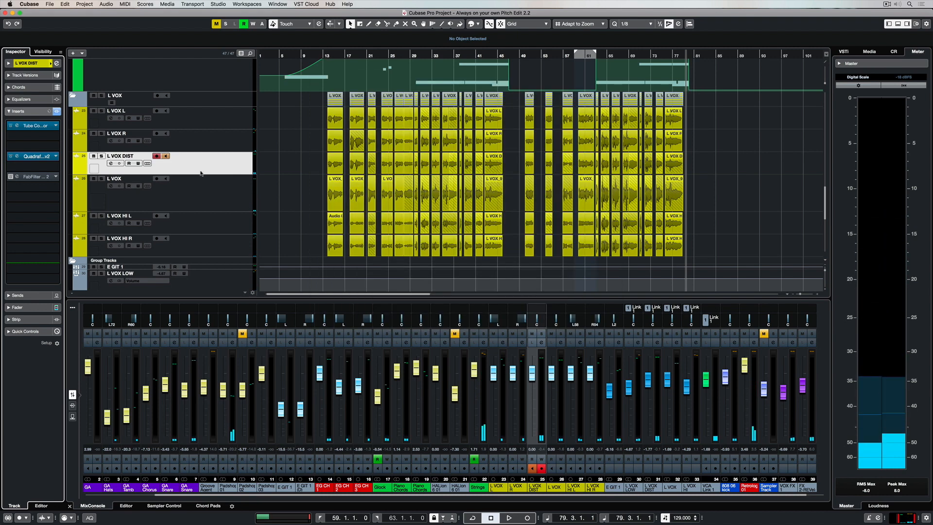
Play the project from about bar 13 with the L VOX and L VOX DIST tracks soloed.
click(327, 55)
key(space)
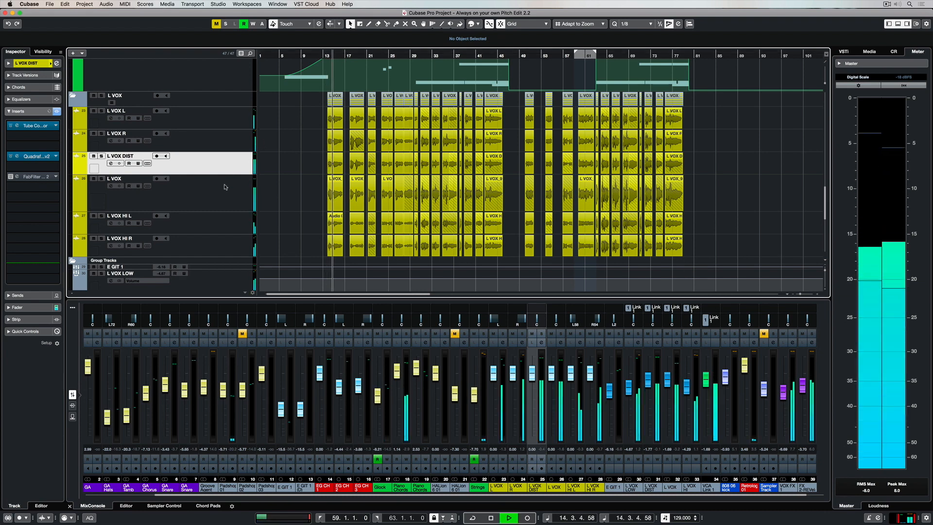
click(101, 179)
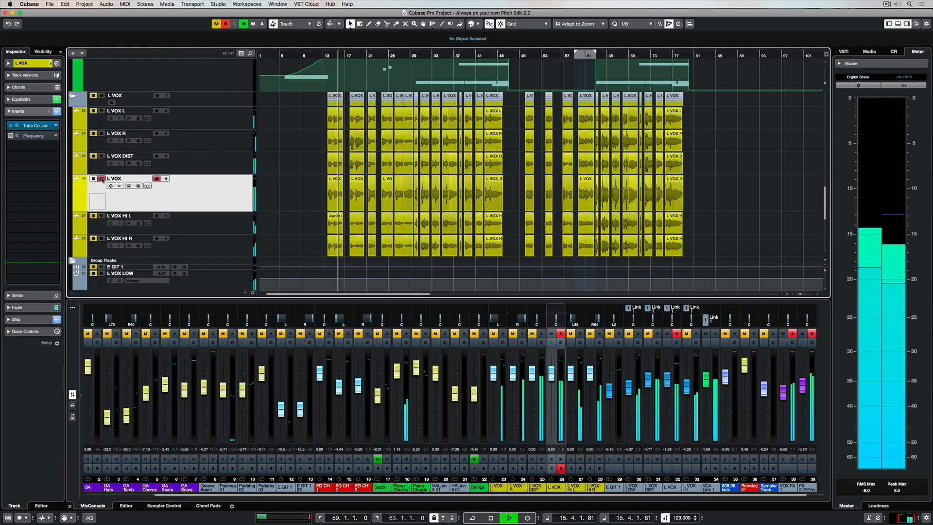
click(102, 156)
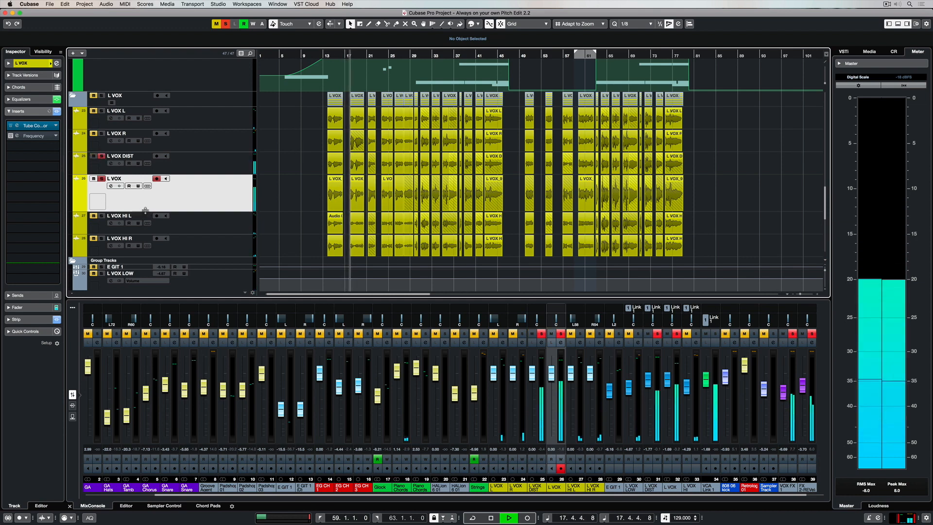
Activate the L VOX Frequency EQ, lower its band 8 high shelf to about 4.8 dB near 2.82 kHz, and clear the solos.
click(11, 136)
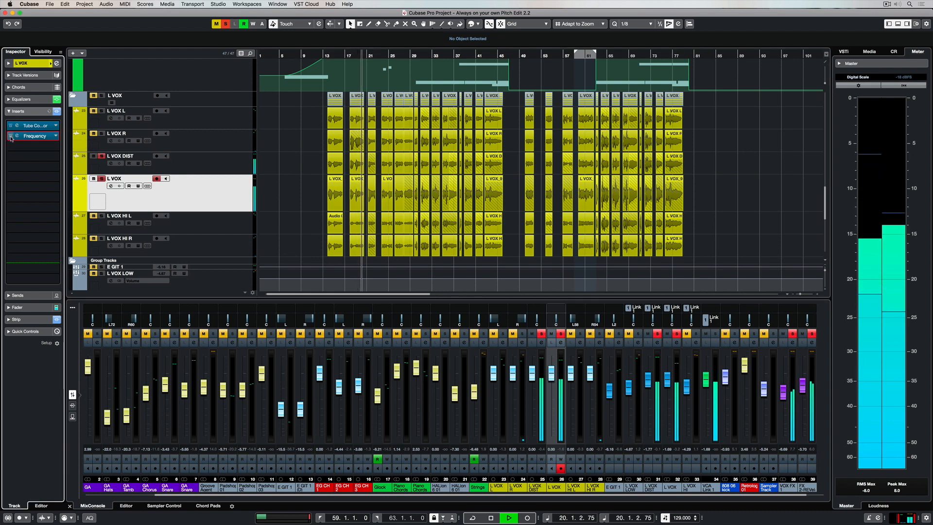
click(17, 136)
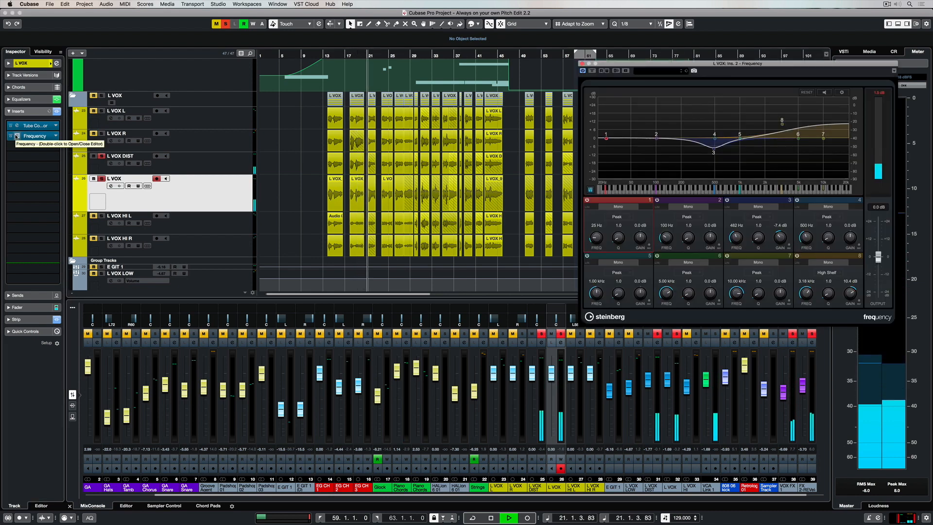
drag(783, 123, 778, 132)
click(226, 24)
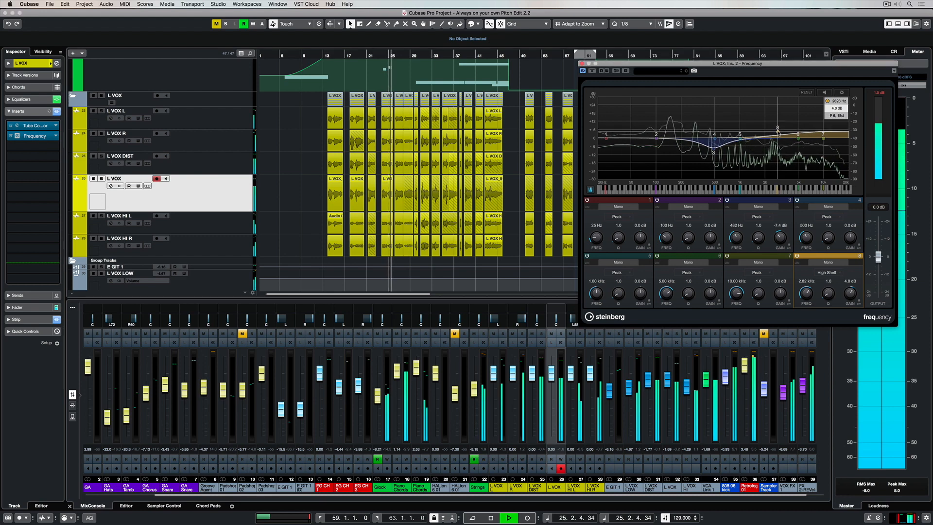
Solo the L VOX, L VOX DIST, L VOX R and L VOX L tracks and check the inserts of L VOX R.
click(101, 178)
click(101, 156)
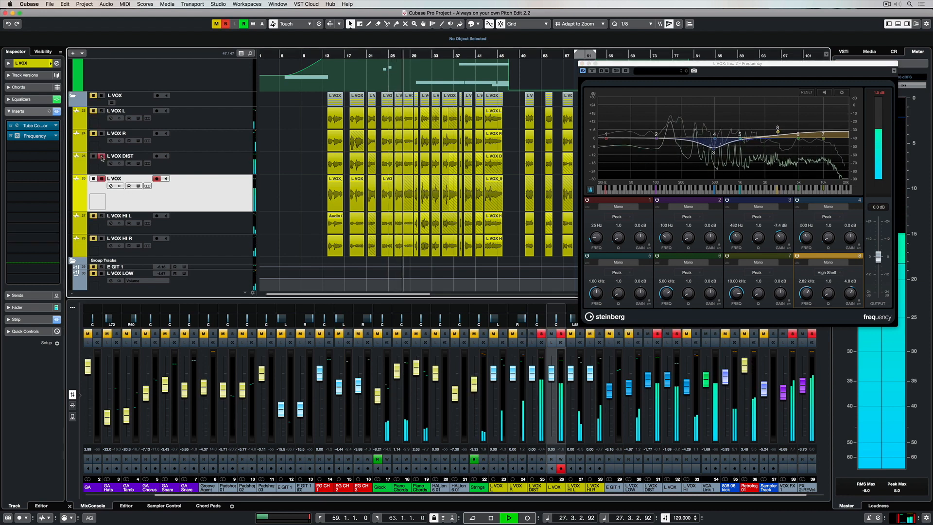
click(101, 134)
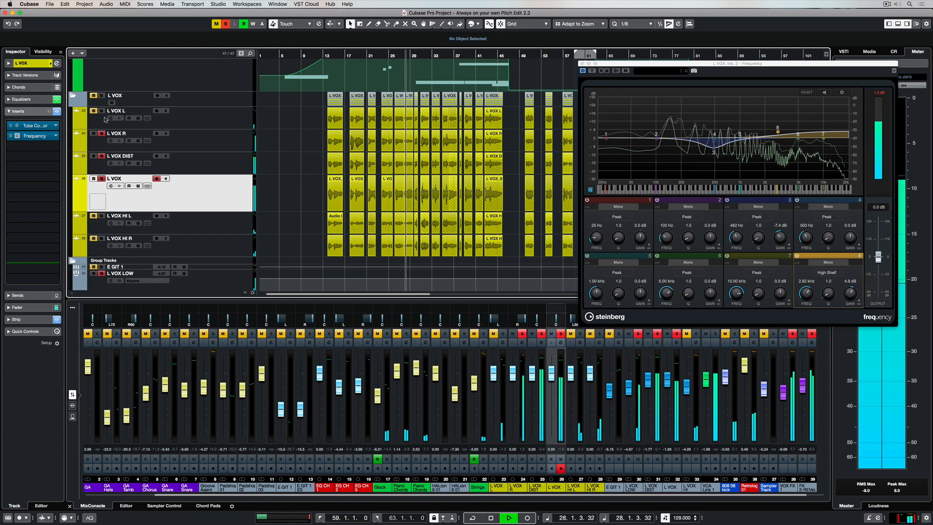
click(203, 117)
click(203, 136)
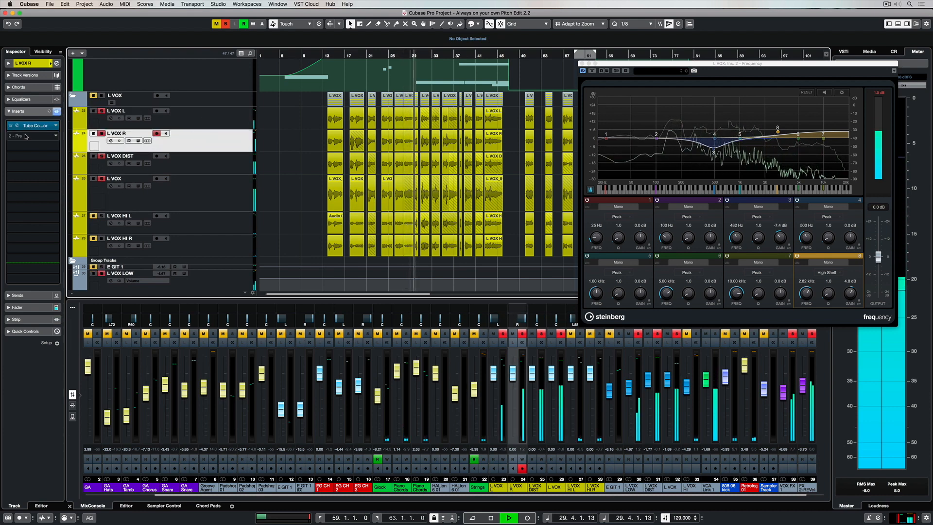
Copy the Frequency EQ from L VOX to the second insert slots of L VOX R and L VOX L, clearing the solos and closing its window.
click(73, 406)
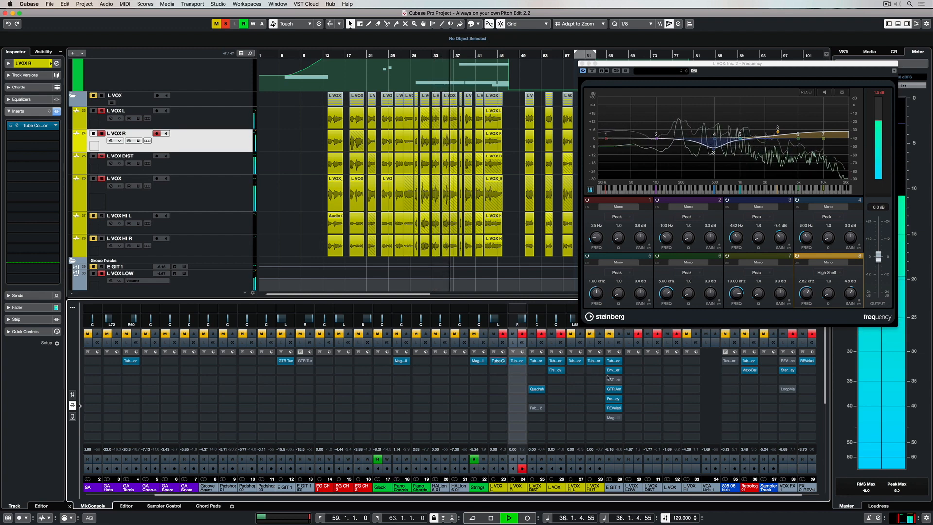
drag(556, 370, 518, 371)
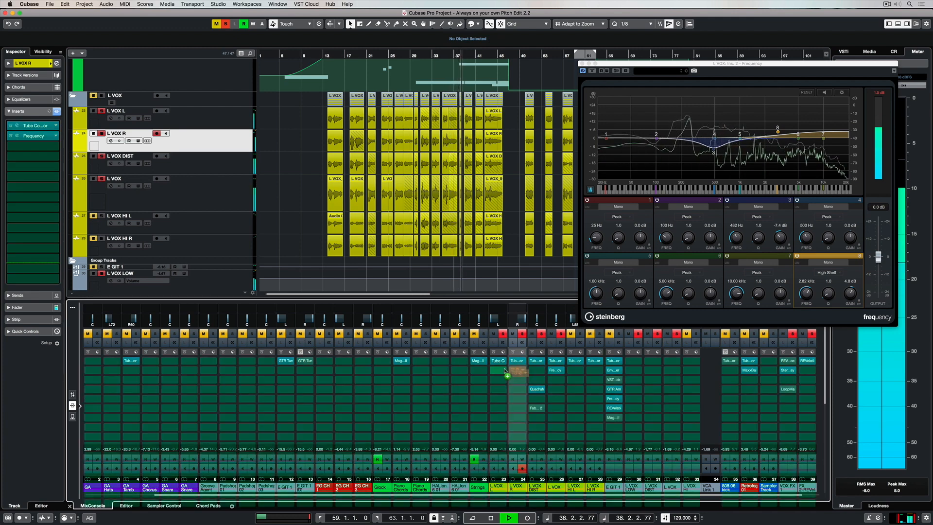
click(226, 24)
click(582, 63)
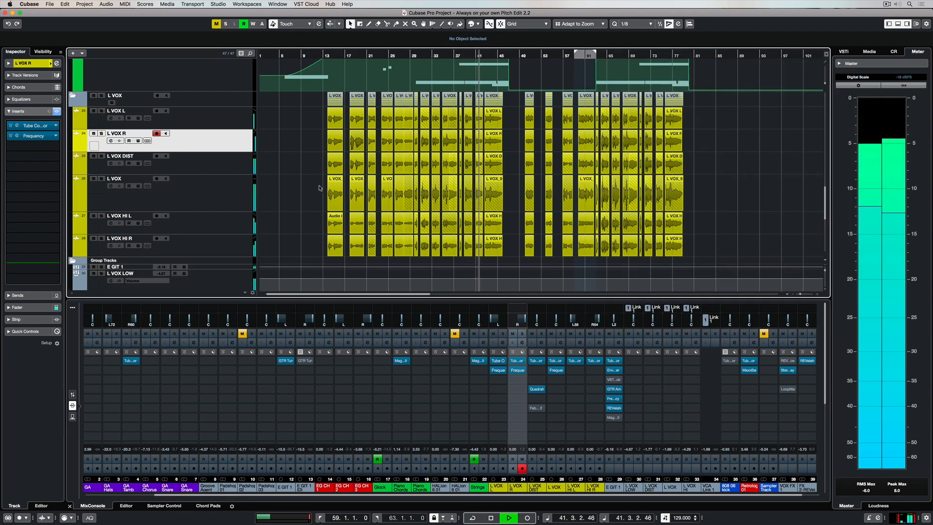
Show the mixer faders again and raise the VCA Link 1 fader slightly while the full mix plays.
click(72, 394)
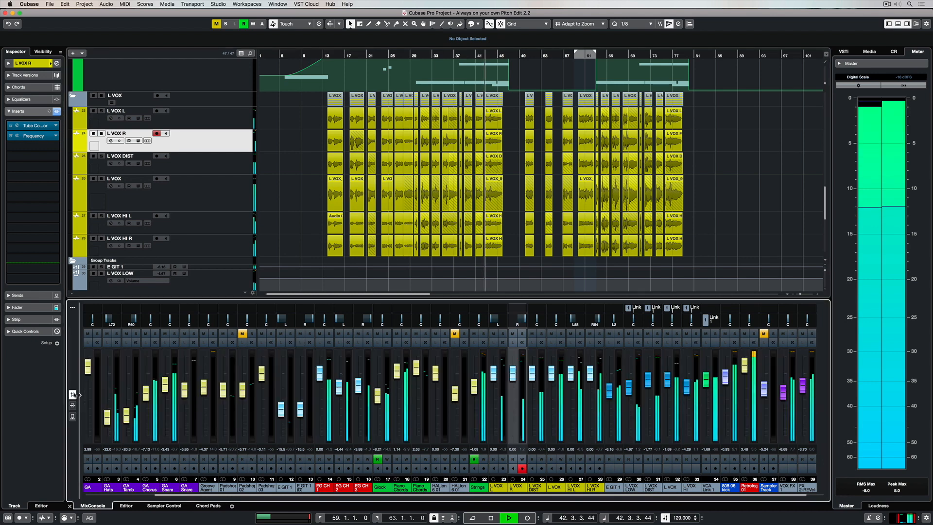
drag(744, 365, 744, 365)
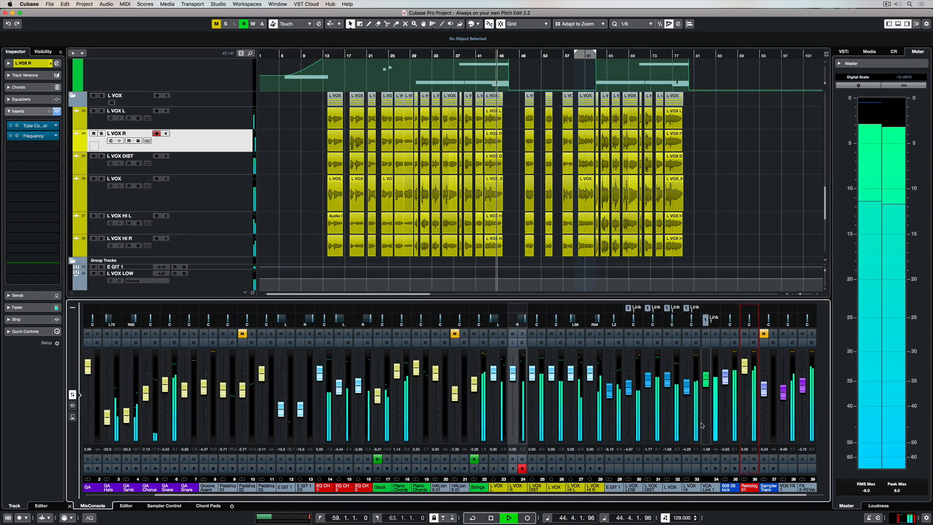
drag(706, 380, 706, 378)
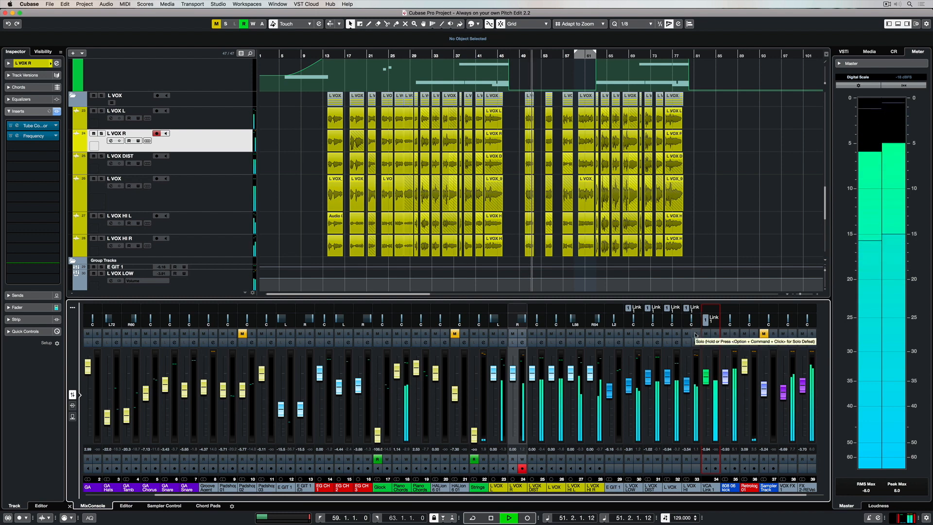
Stop playback, solo the L VOX group channel and open its channel settings.
key(space)
click(675, 334)
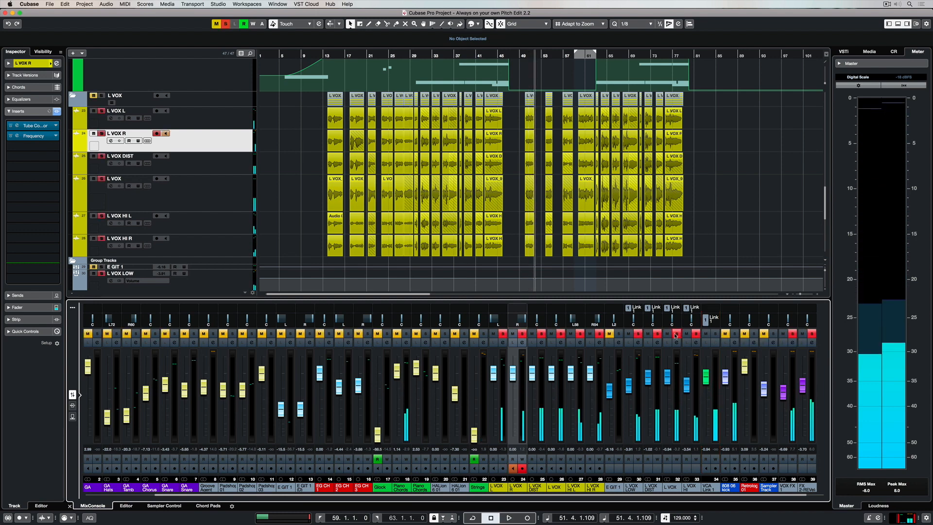
click(670, 488)
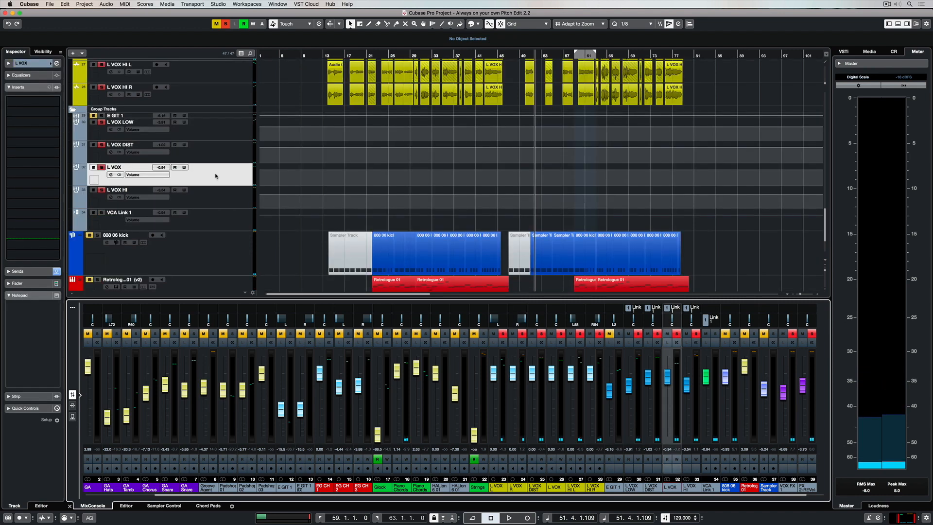
click(111, 174)
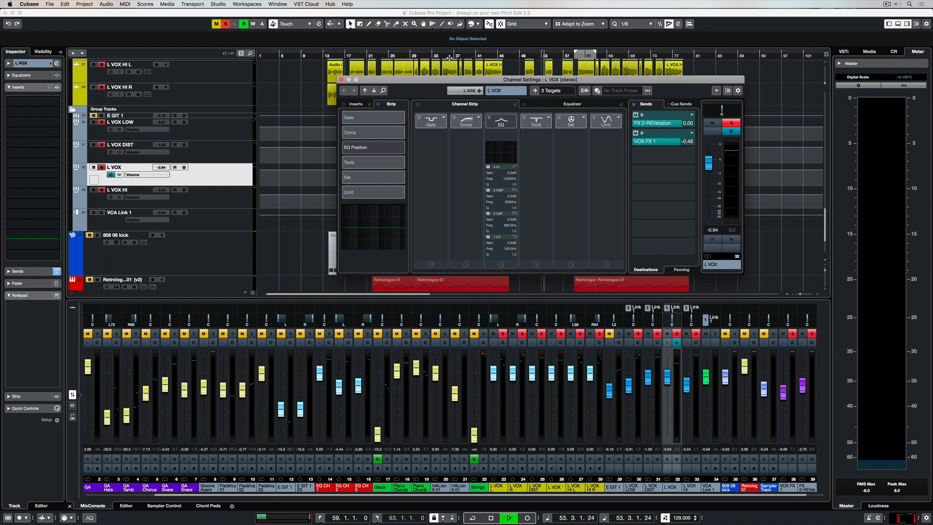
Try the AM Vocal 2 Male Rock strip preset on the L VOX group, and load AM Vocal 5 Male Pop instead.
click(515, 104)
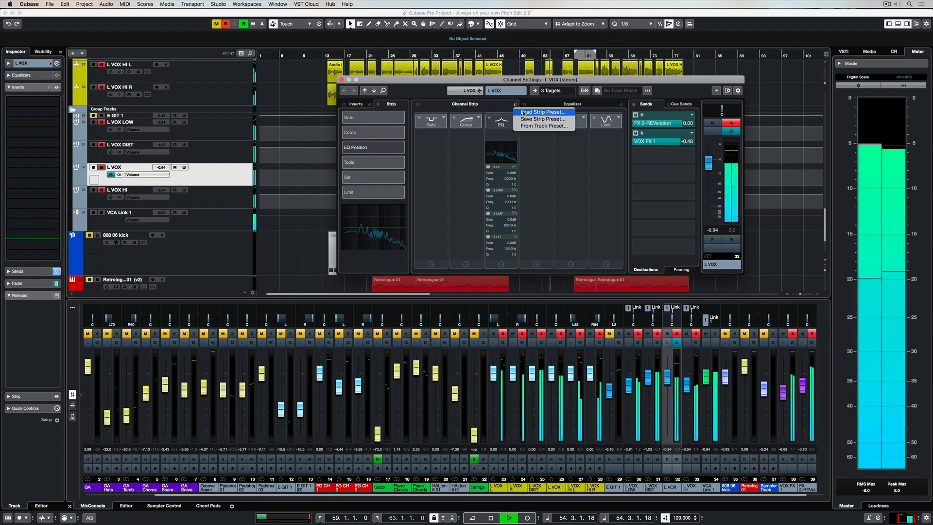
click(523, 113)
click(437, 283)
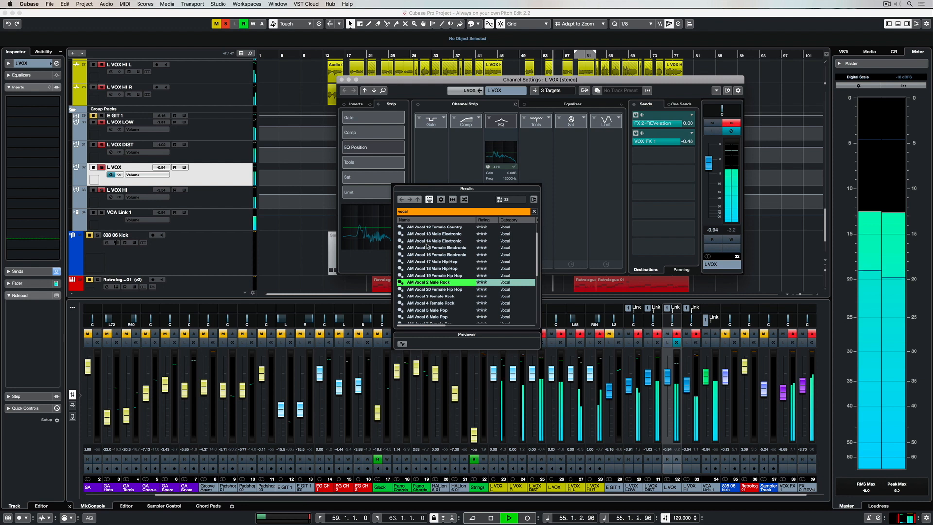
click(430, 311)
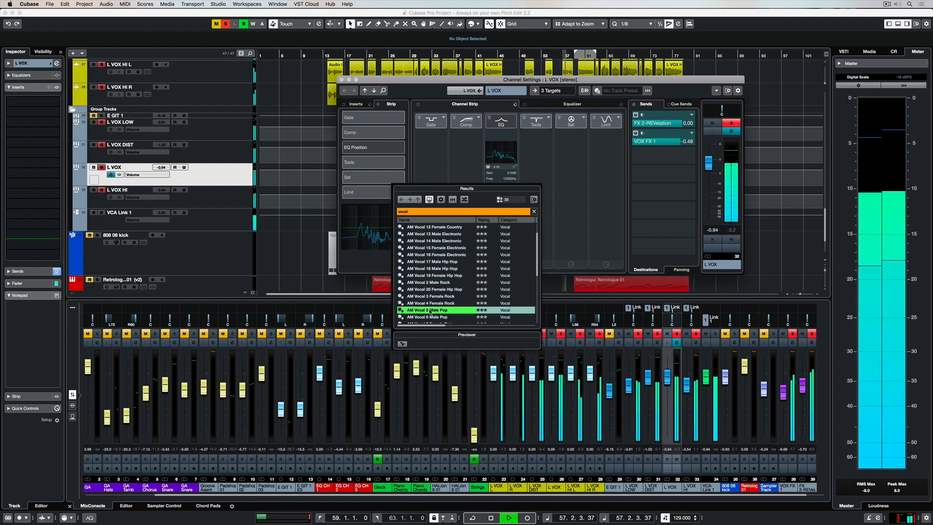
Close the channel settings and preset browser, and compare the L VOX group soloed against the full mix.
click(222, 34)
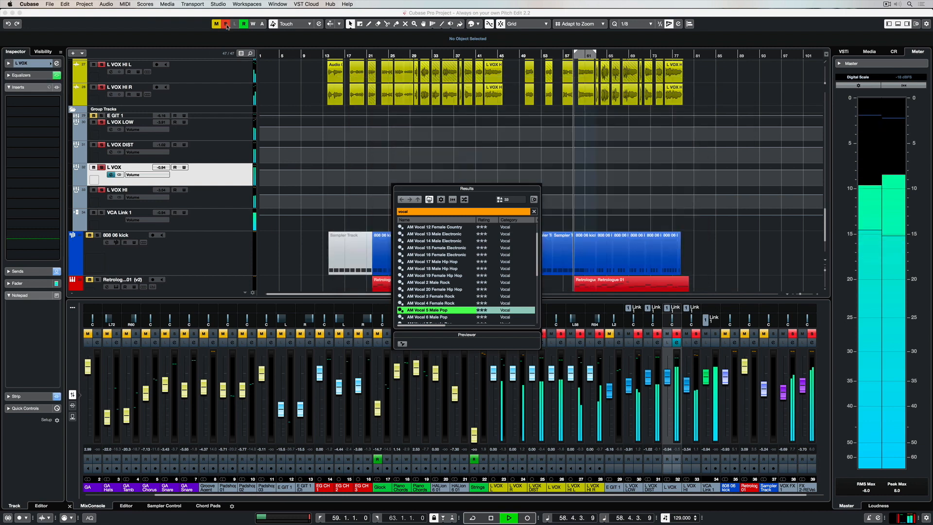
click(102, 167)
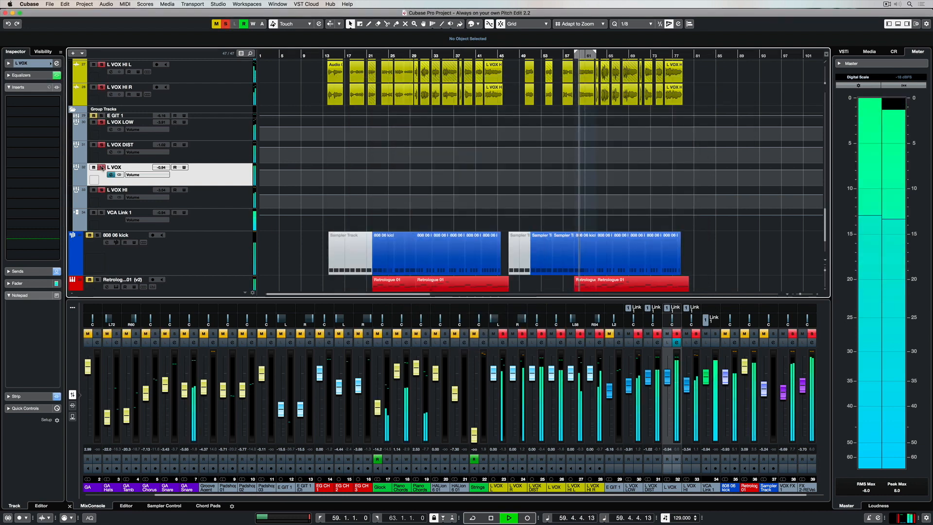
click(101, 168)
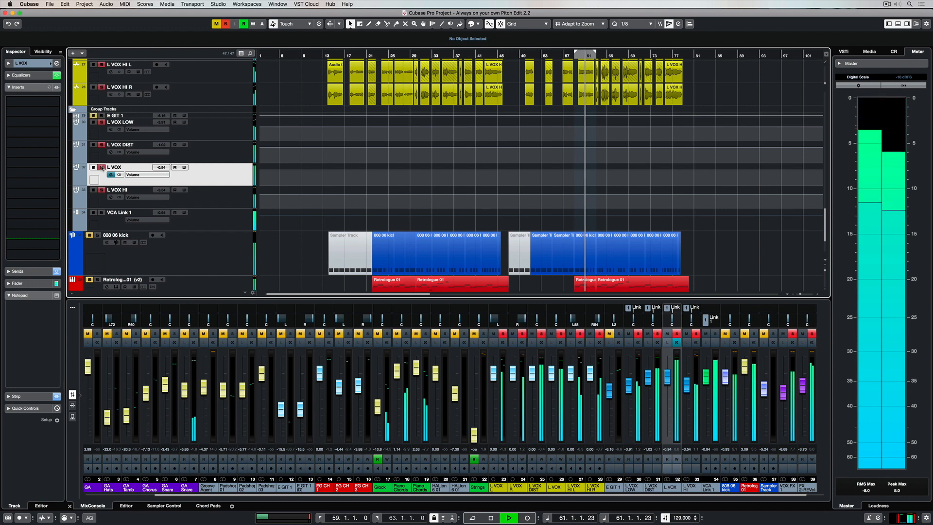
click(102, 167)
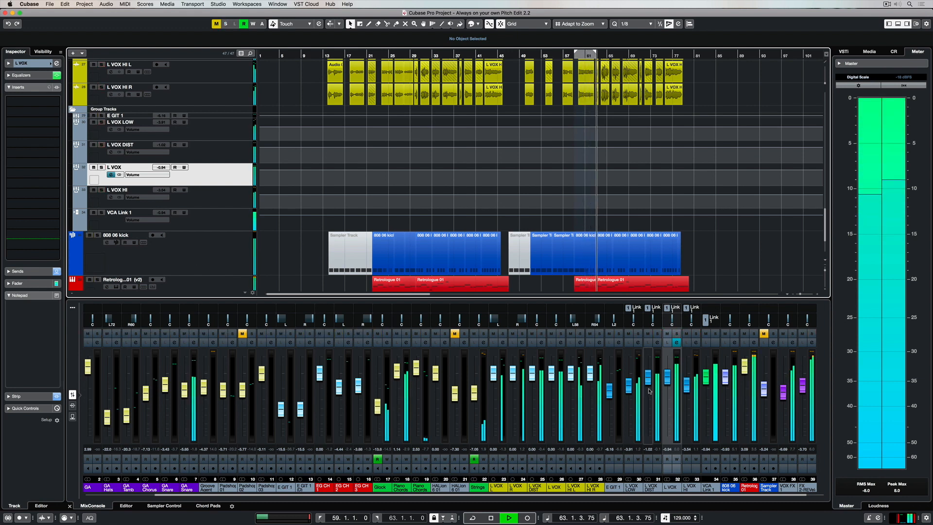
Review the L VOX group's channel strip and equalizer, and lower its fader to -2.27 dB.
click(111, 175)
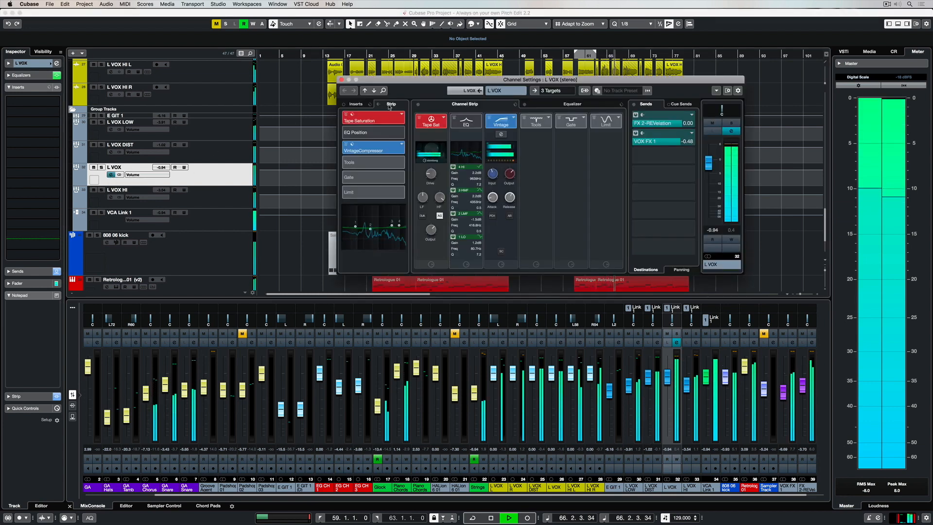
click(554, 105)
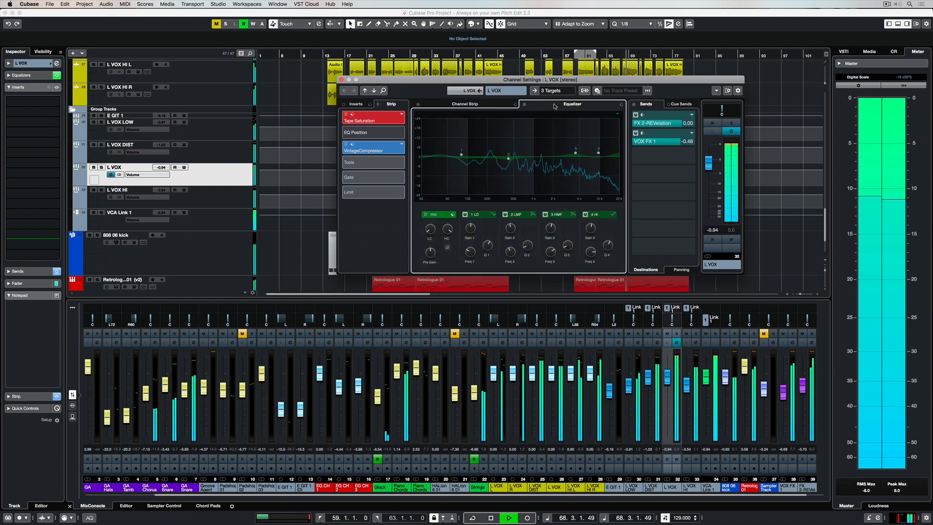
click(666, 383)
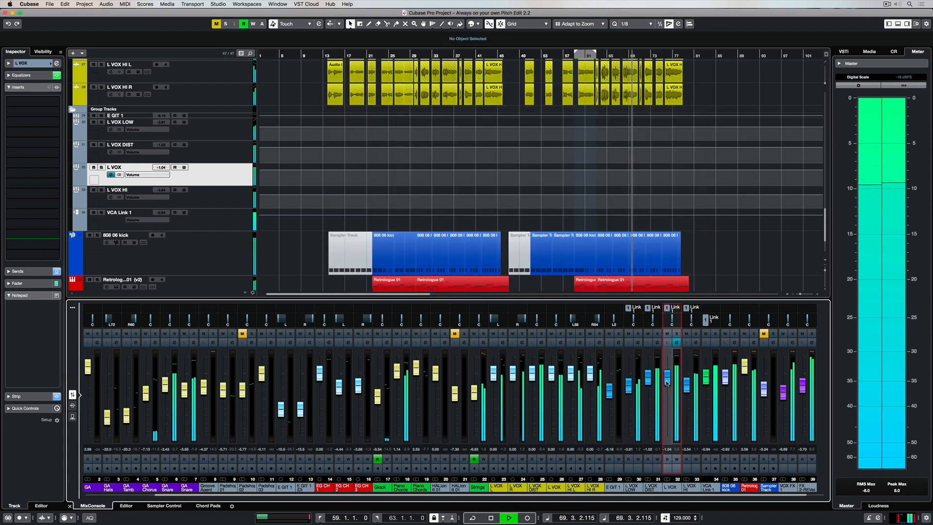
mouse_move(666, 384)
mouse_down()
mouse_move(647, 379)
mouse_move(667, 384)
mouse_up()
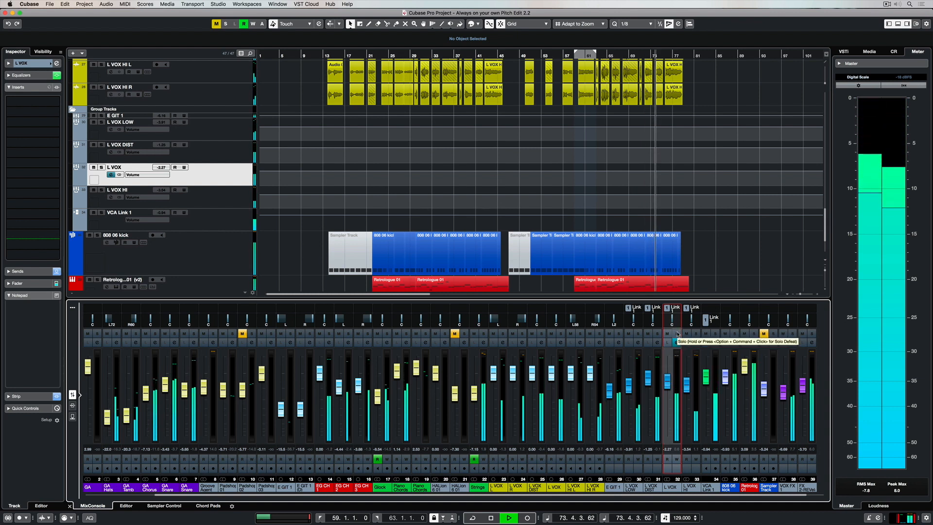
Solo L VOX and L VOX DIST, lower the L VOX DIST track fader slightly, and clear the solos.
click(560, 333)
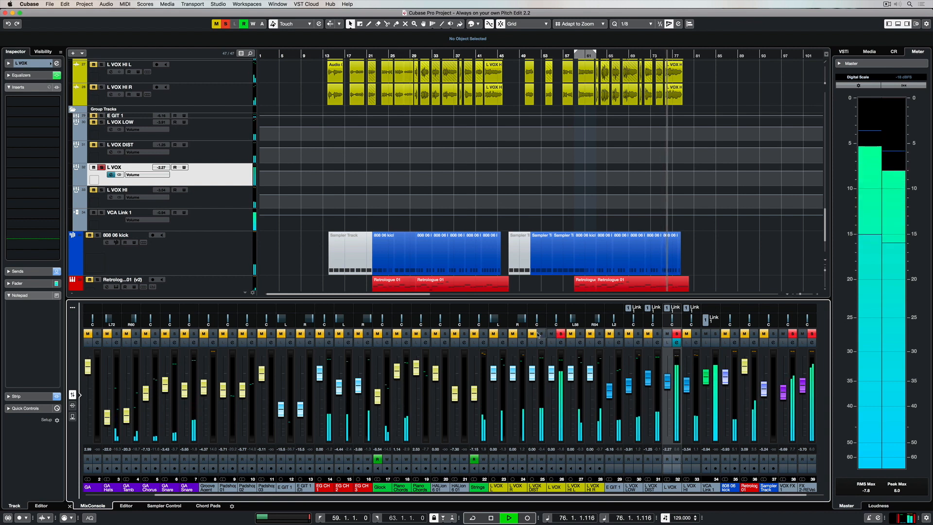
click(541, 334)
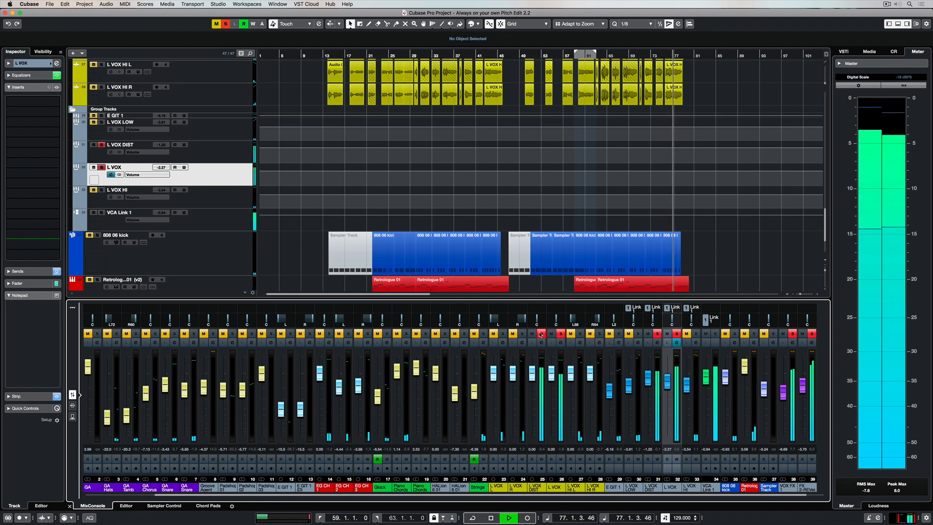
drag(531, 375, 531, 379)
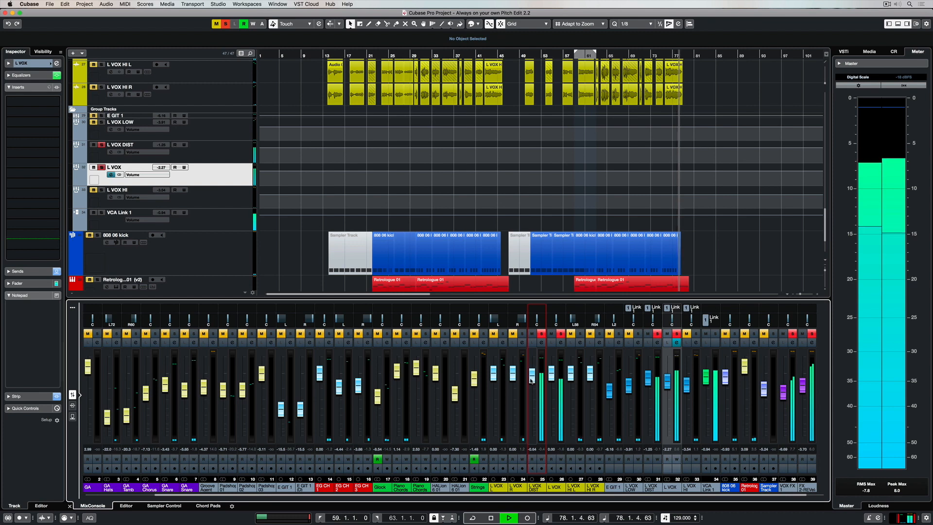
click(559, 333)
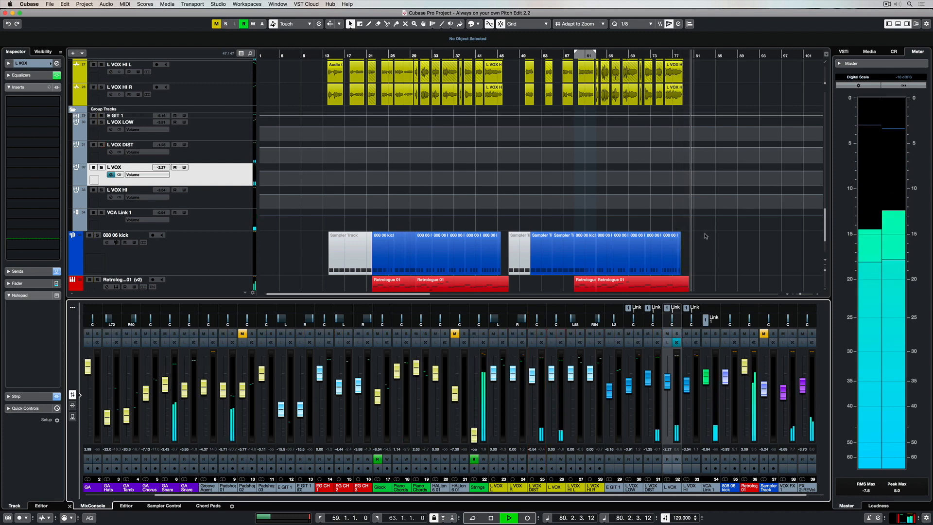
Play the full mix from about bar 77 and zoom in horizontally on the end of the last vocal phrase.
key(space)
scroll(705, 235, up, 5)
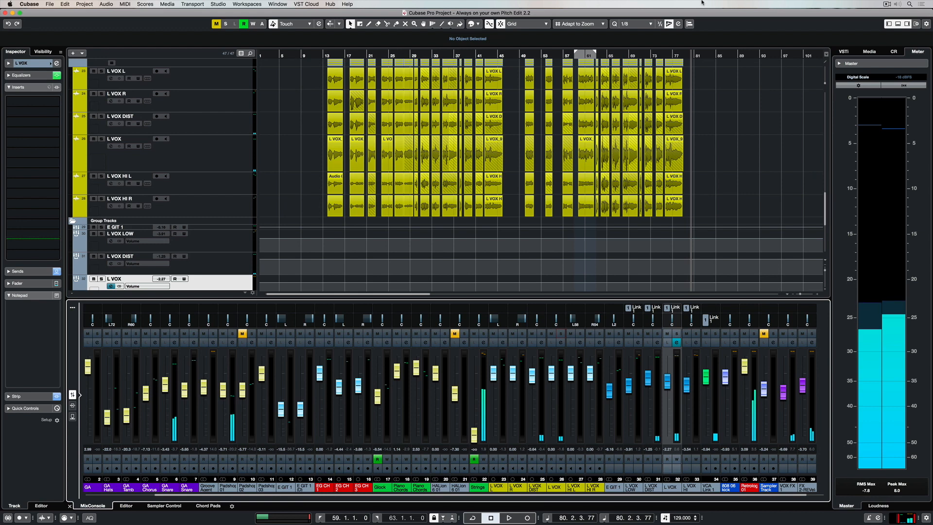
click(675, 54)
key(space)
key(h)
key(h)
key(h)
key(h)
key(h)
key(h)
key(h)
key(h)
key(h)
key(h)
key(h)
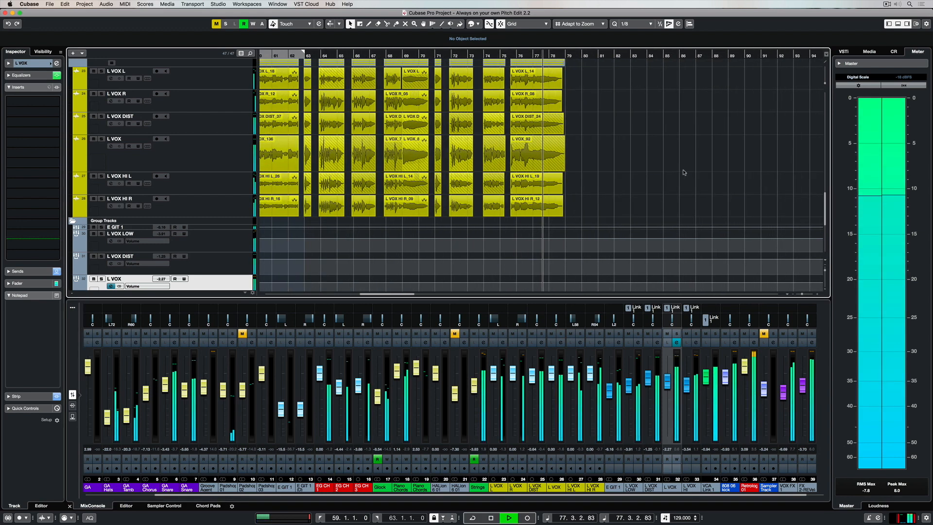
key(h)
key(h)
key(h)
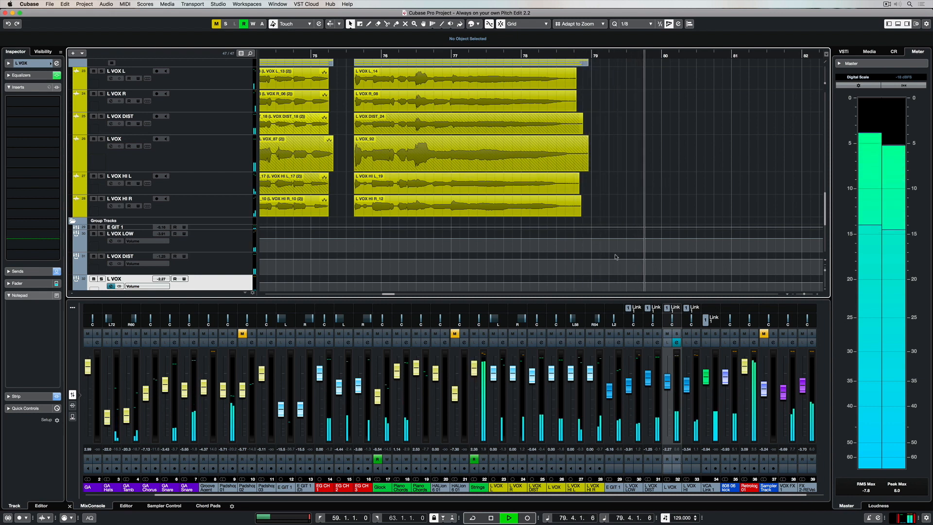
Replay the last vocal phrase with the L VOX group soloed.
click(675, 333)
key(space)
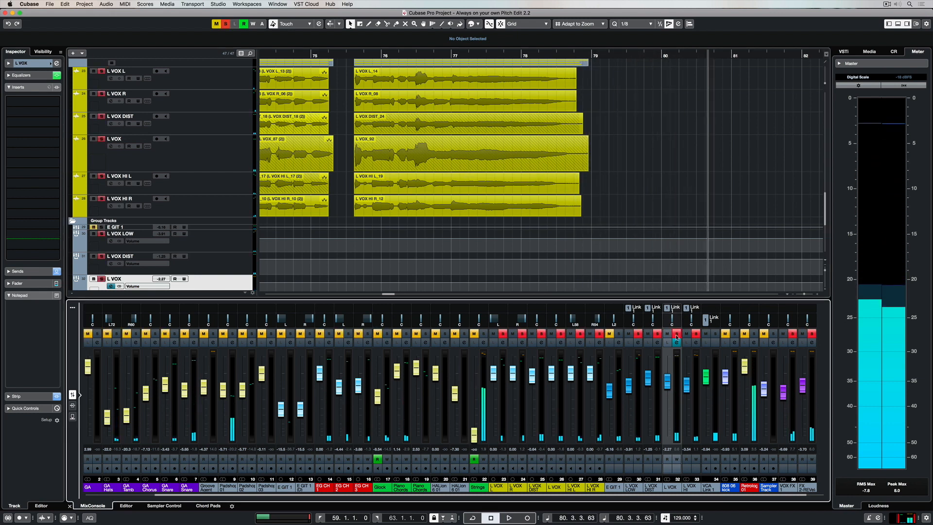
key(space)
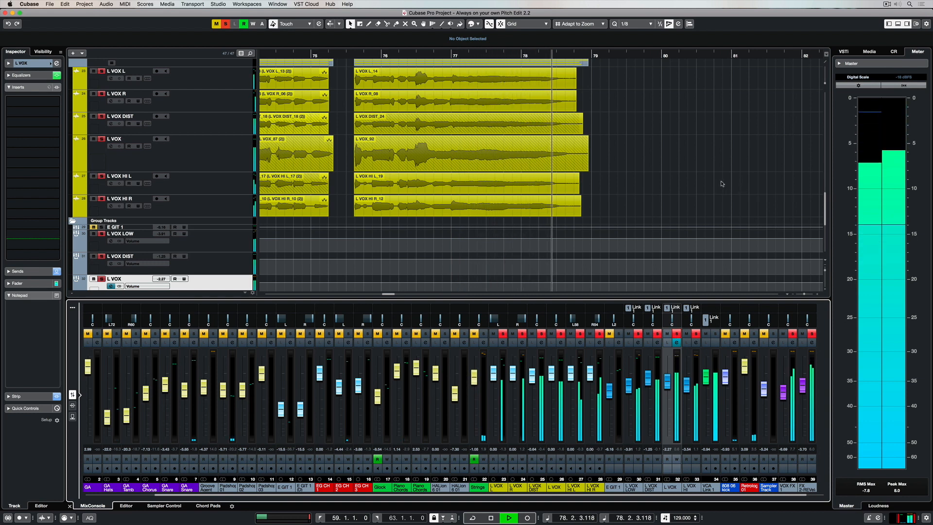
Trim the last phrase's clips on all lead vocal tracks to end at 78.4.1.0 and add a short fade-out to them.
key(space)
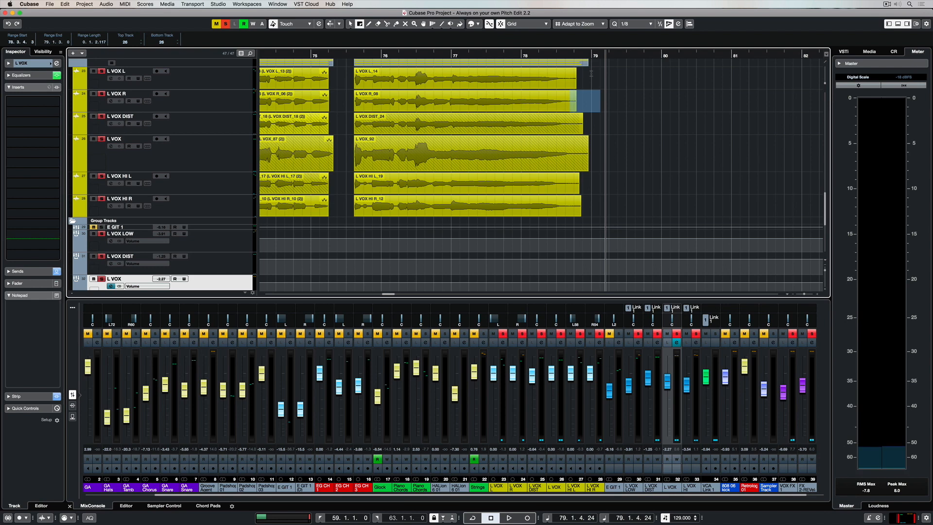
key(1)
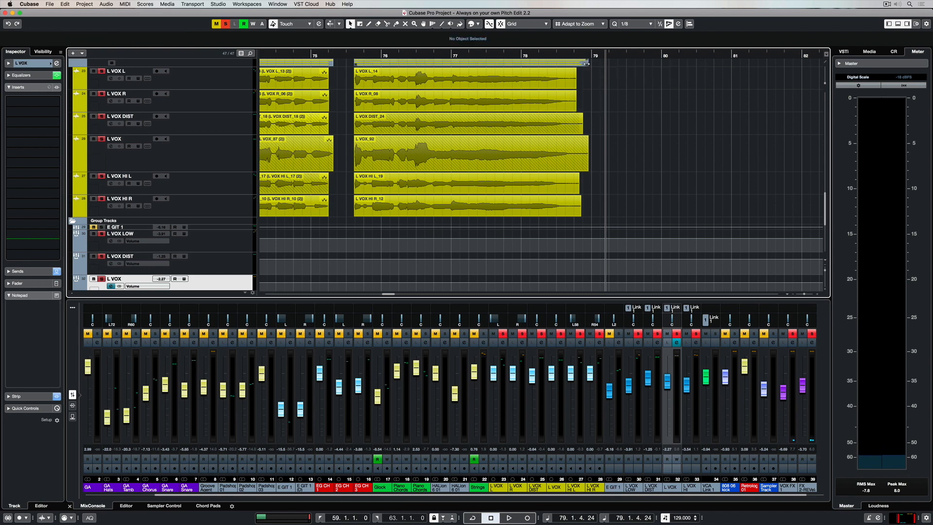
click(586, 64)
drag(574, 65, 575, 65)
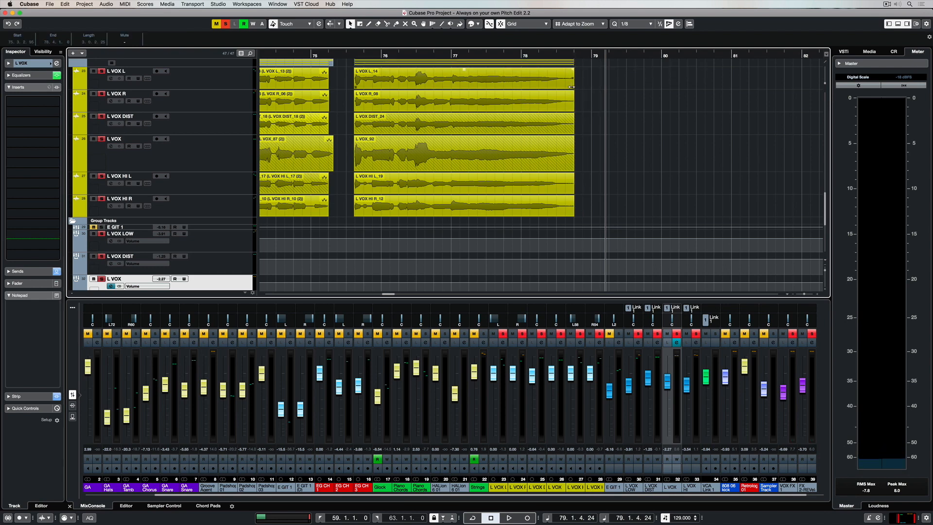
click(574, 72)
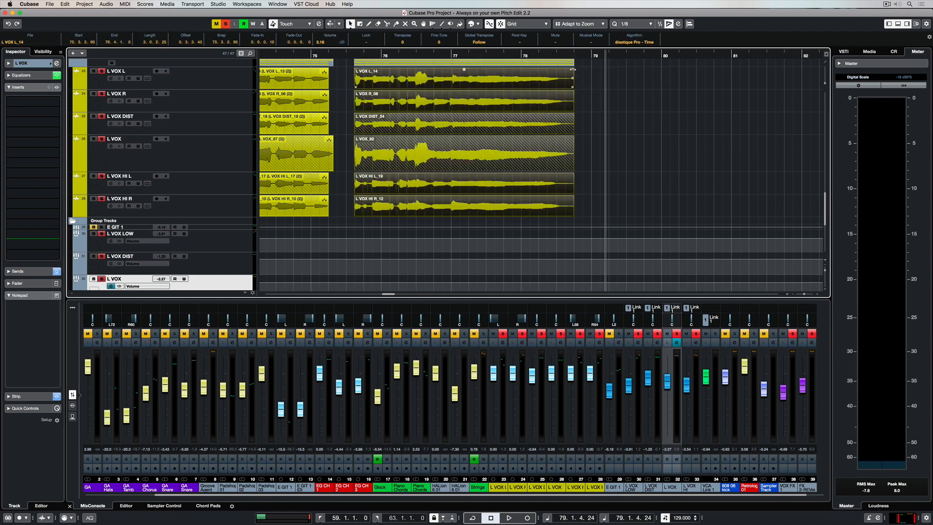
drag(566, 73, 563, 73)
click(522, 56)
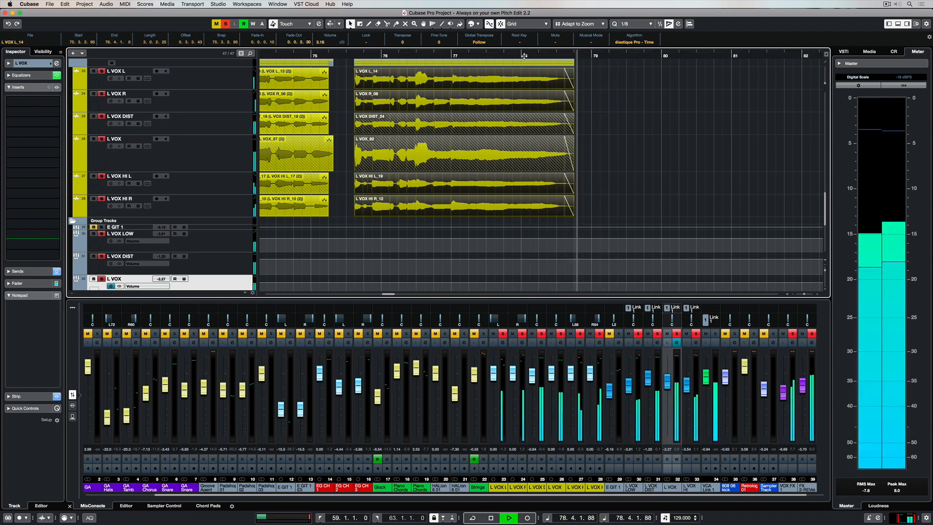
click(516, 56)
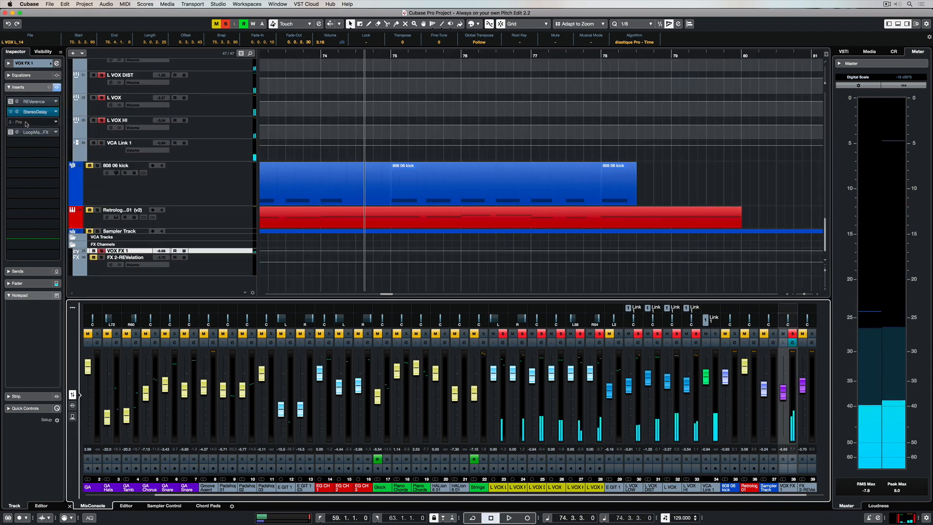
Solo the FX 2-REVelation channel alongside the vocals, select it, and take VOX FX 1 out of solo.
click(812, 334)
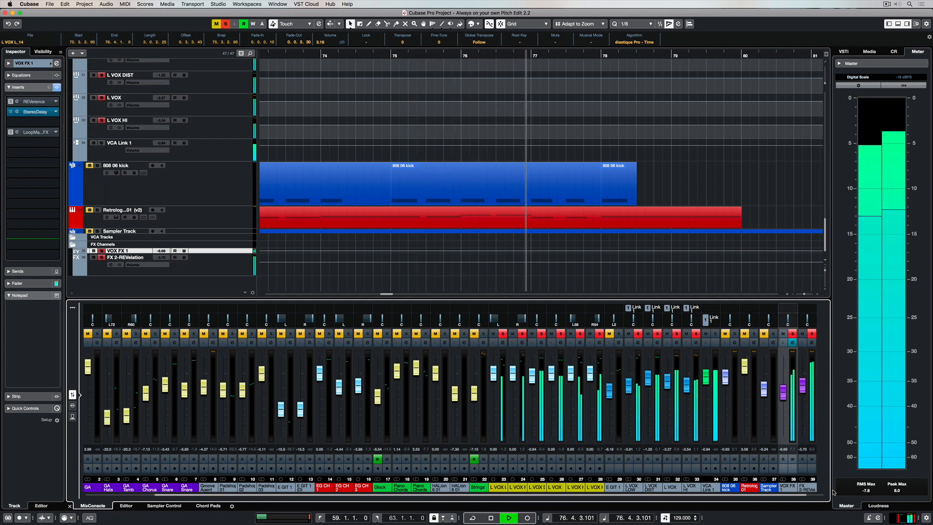
click(807, 488)
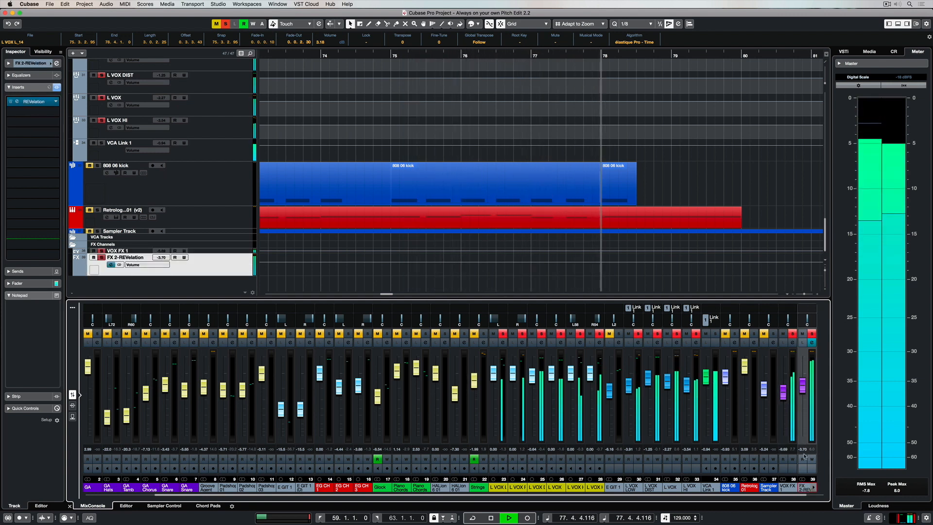
click(793, 334)
key(space)
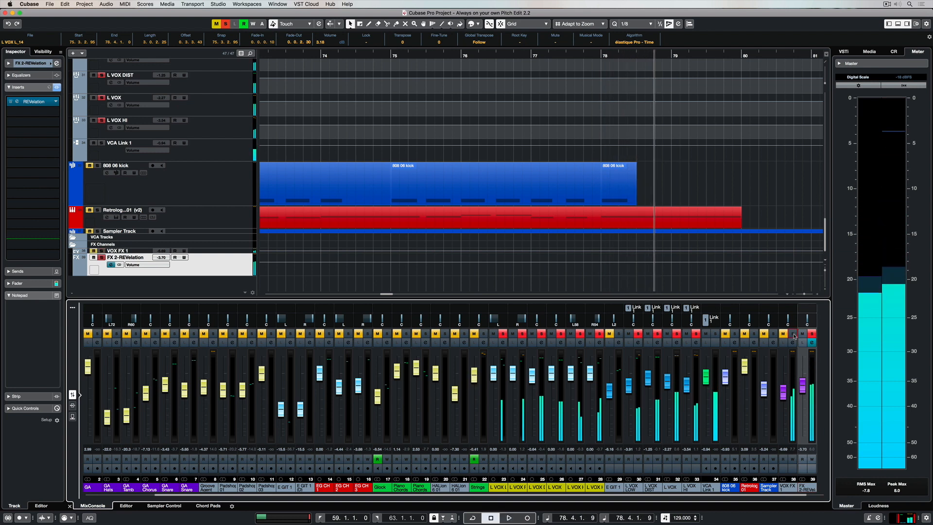
key(KP_0)
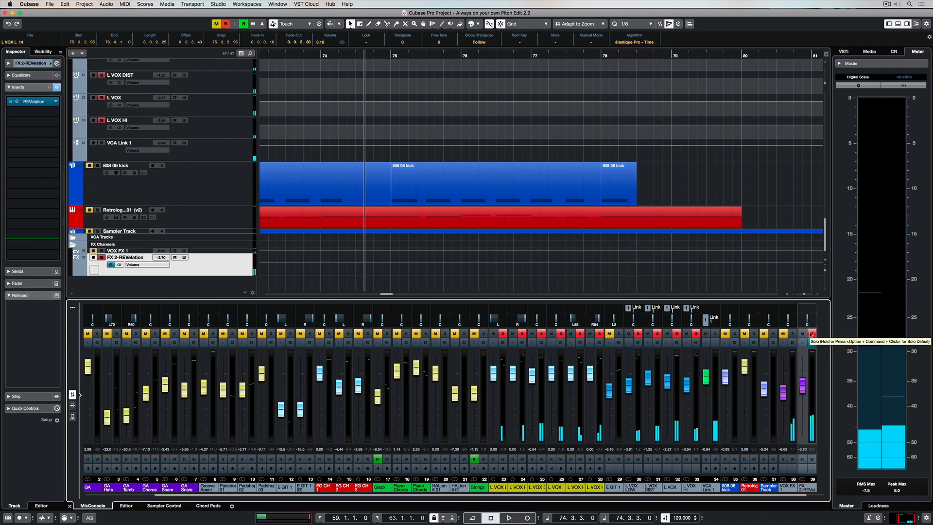
Replay the soloed vocals with FX 2-REVelation and open that channel's REVelation reverb editor clear of the mixer strips.
click(811, 333)
click(810, 334)
key(space)
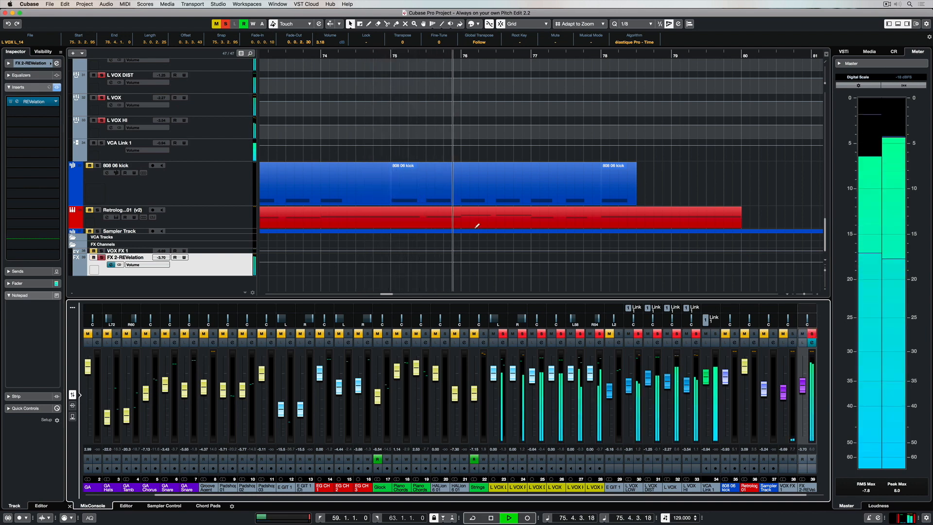
click(17, 102)
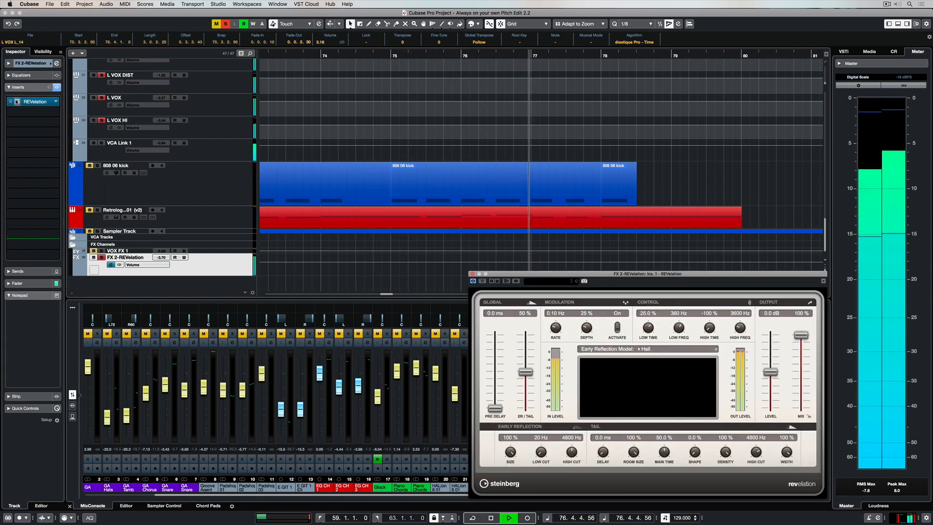
drag(611, 287, 536, 143)
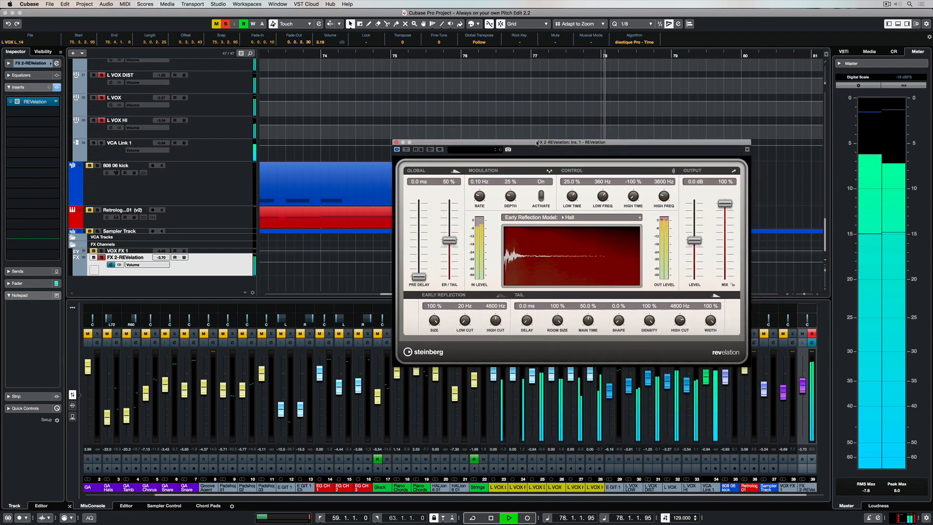
Set REVelation's tail to 180.3 ms delay, 44.0% room size, 45.5% main time and 78.5% width while the vocals play.
key(space)
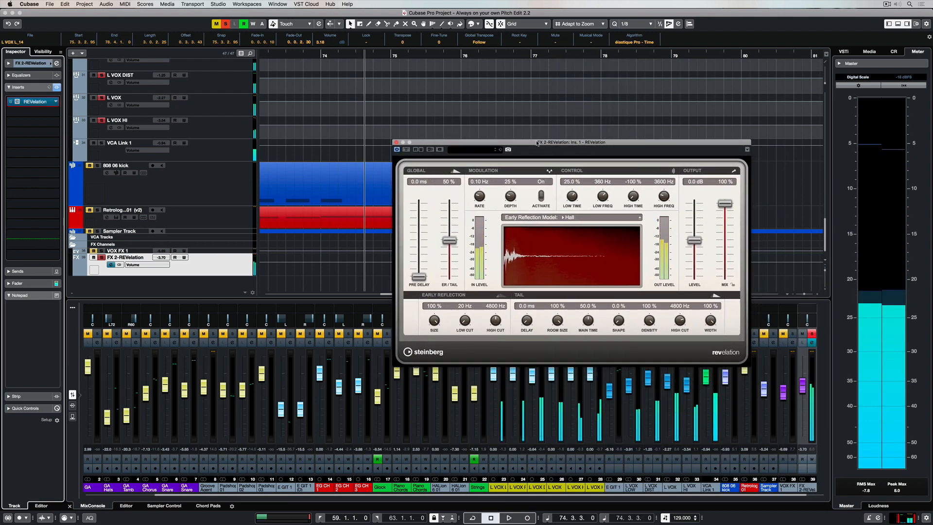
key(space)
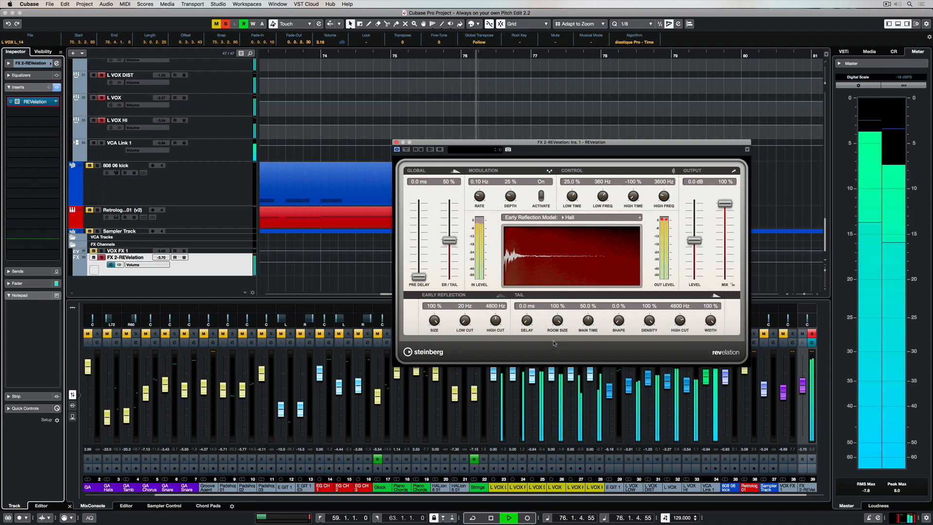
drag(557, 319, 554, 333)
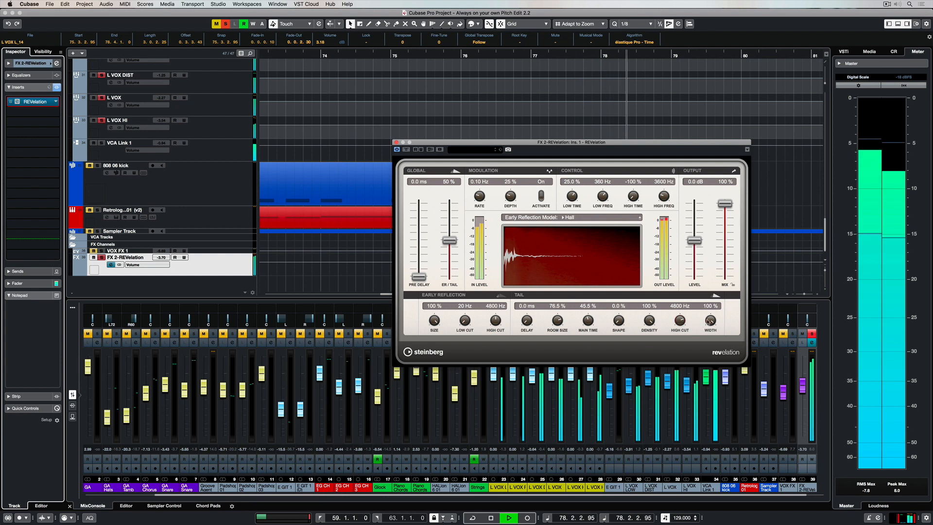
drag(708, 322, 707, 325)
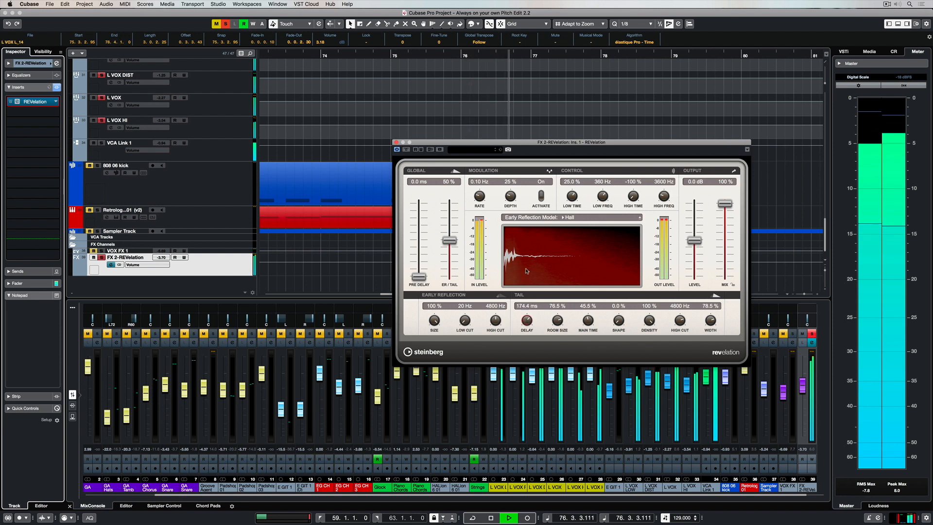
drag(525, 266, 528, 287)
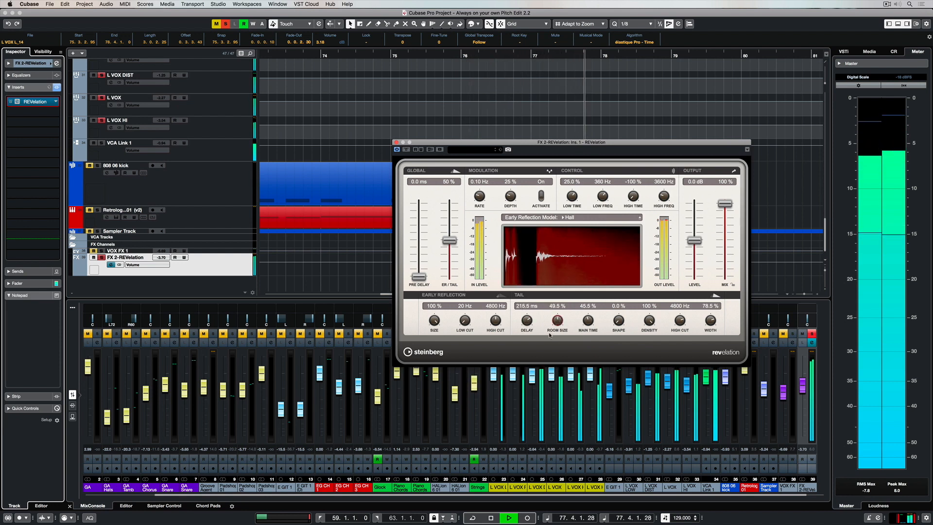
scroll(527, 322, down, 3)
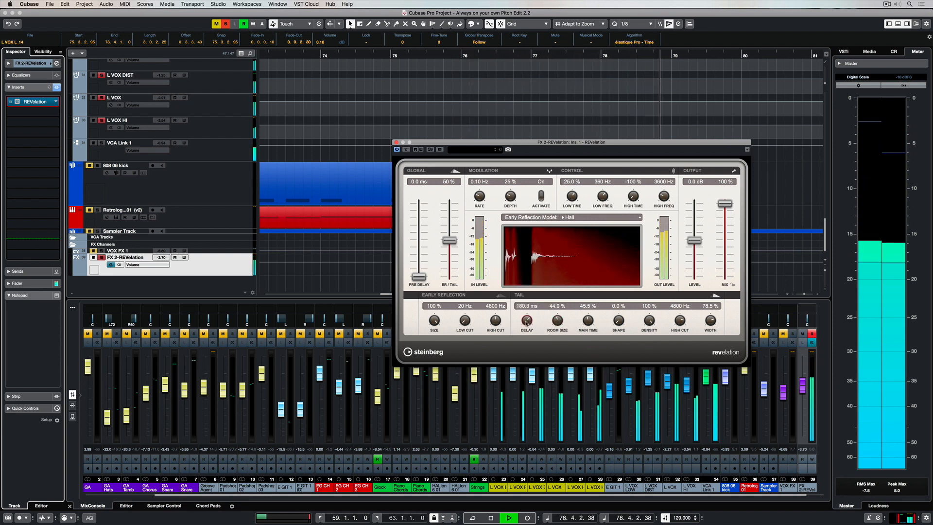
Reduce REVelation's early reflection size to 19.5% and its output mix to 54%.
key(space)
key(space)
drag(432, 321, 424, 373)
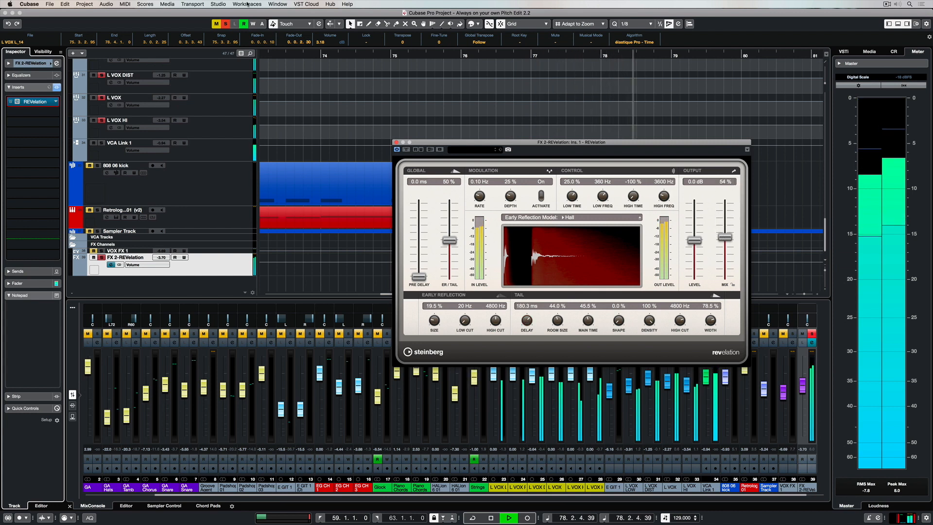
Clear all solos and replay the phrase in the full mix.
click(226, 24)
key(space)
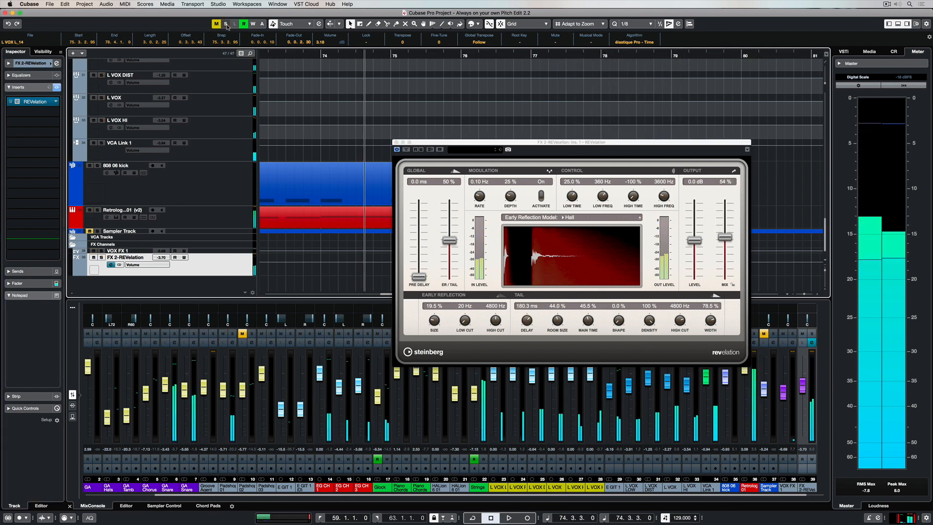
key(space)
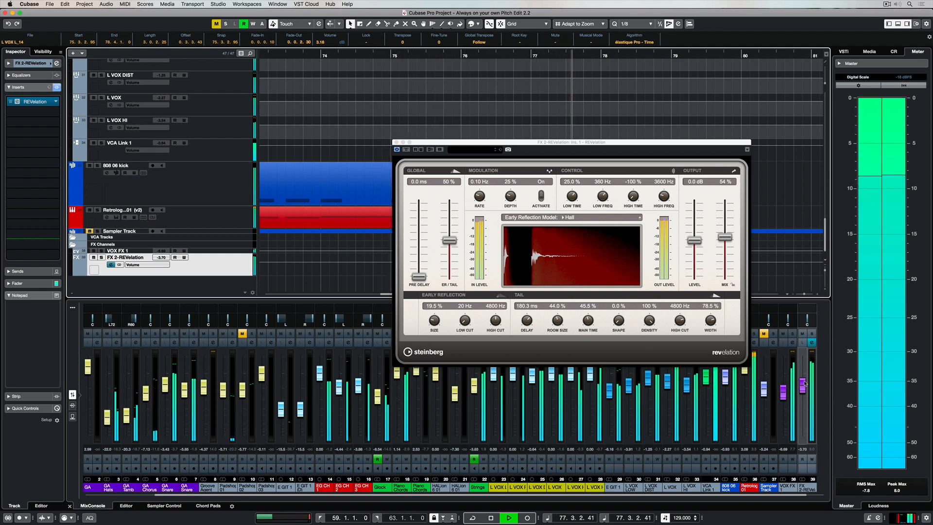
Compare the effect returns in playback by briefly soloing VOX FX 1 and toggling the mute on FX 2-REVelation.
click(792, 333)
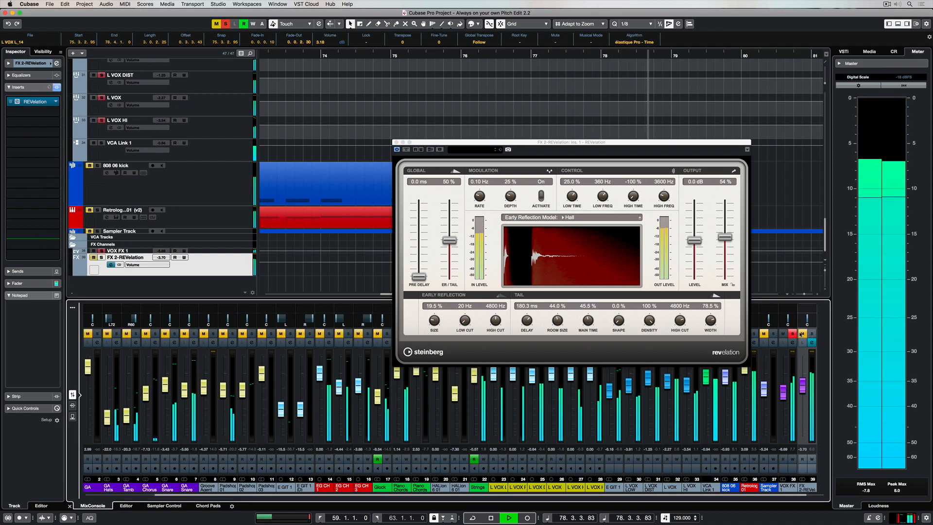
click(793, 333)
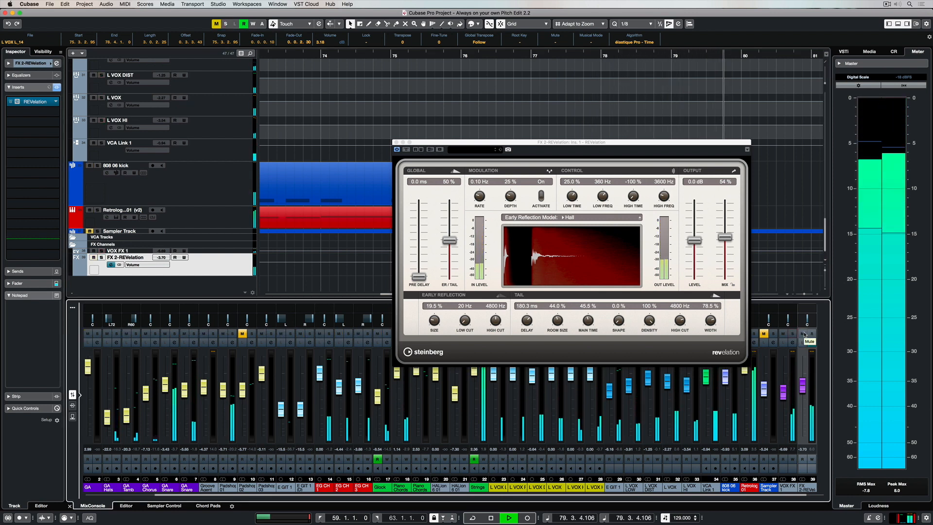
key(space)
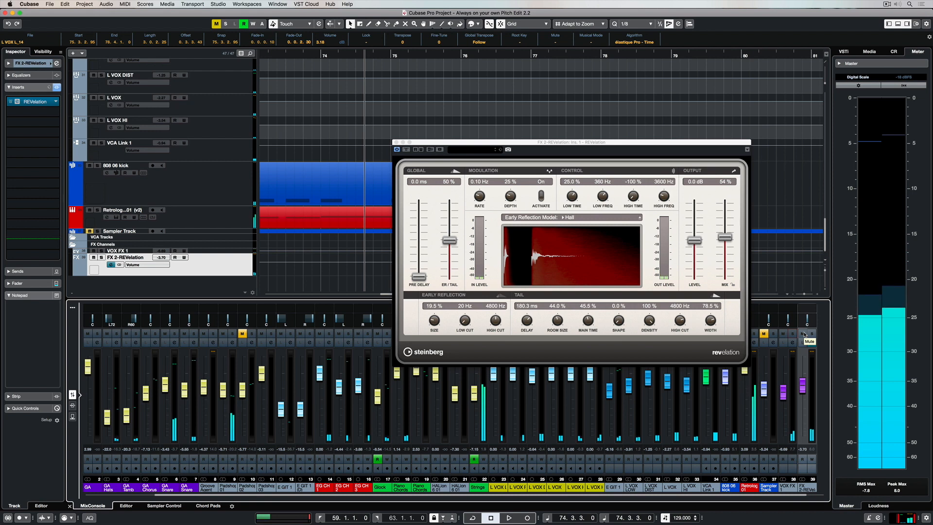
click(802, 333)
key(space)
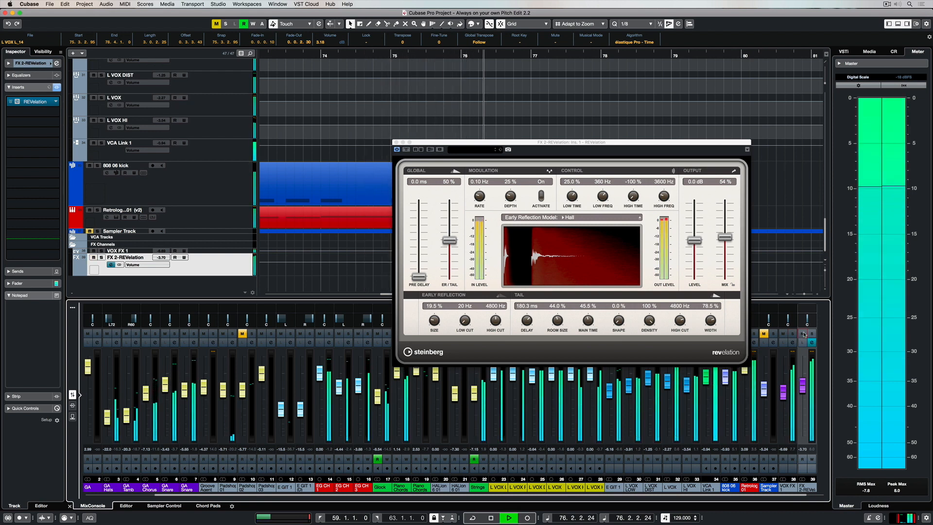
Load the Chamber ERs Bright preset into REVelation and lower its mix slightly while the full mix plays.
key(space)
click(474, 150)
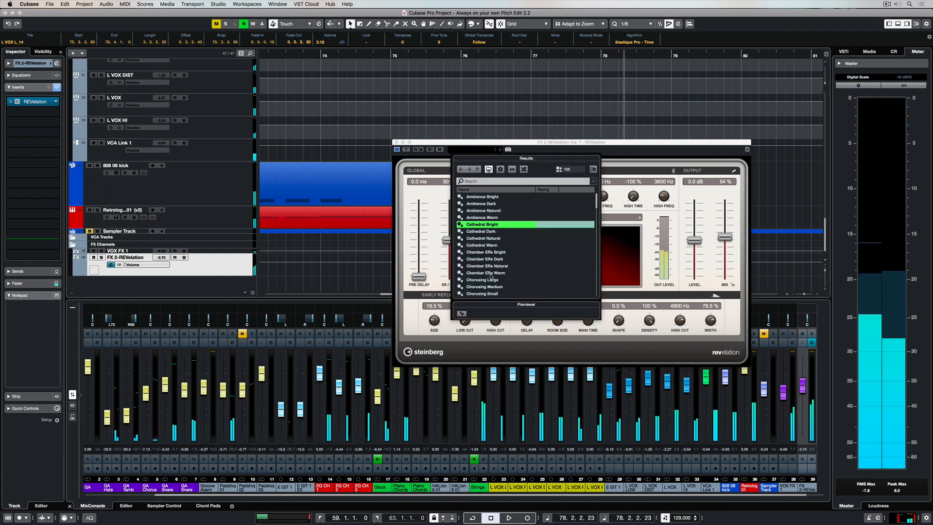
double_click(485, 252)
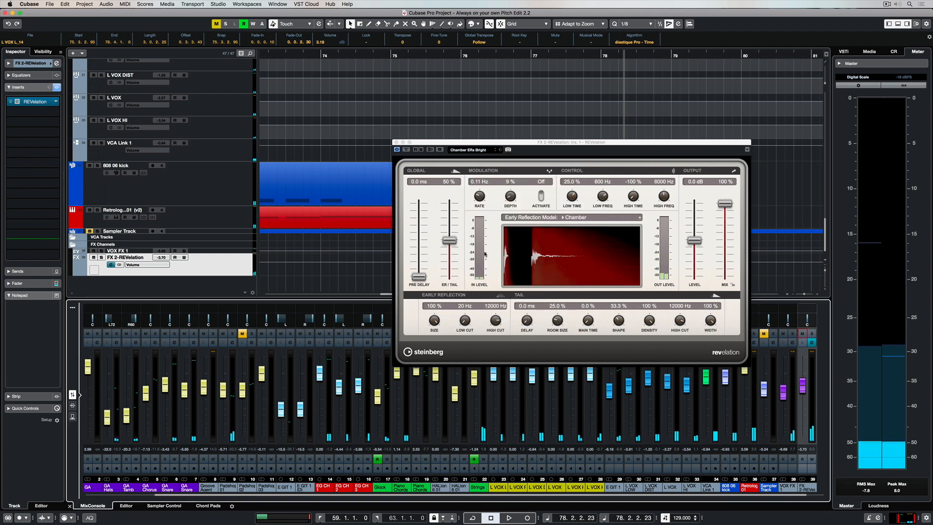
key(space)
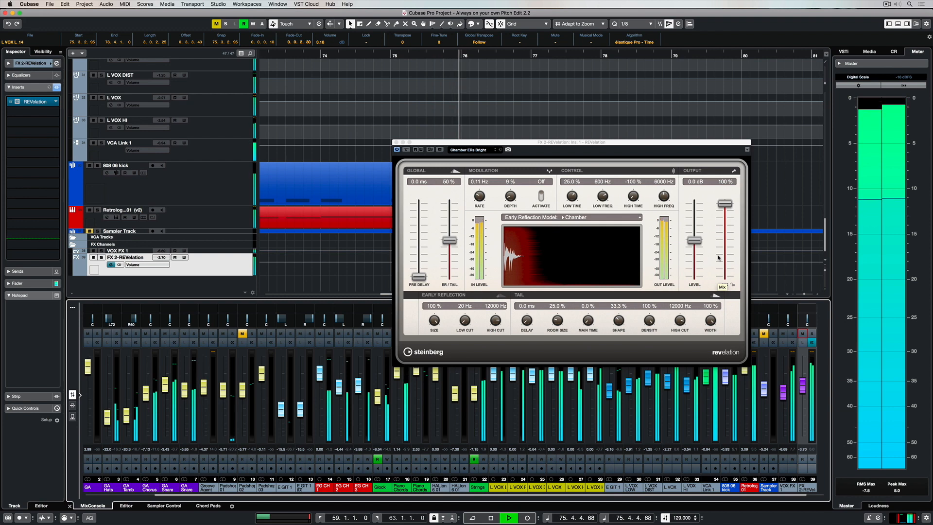
drag(725, 210, 723, 217)
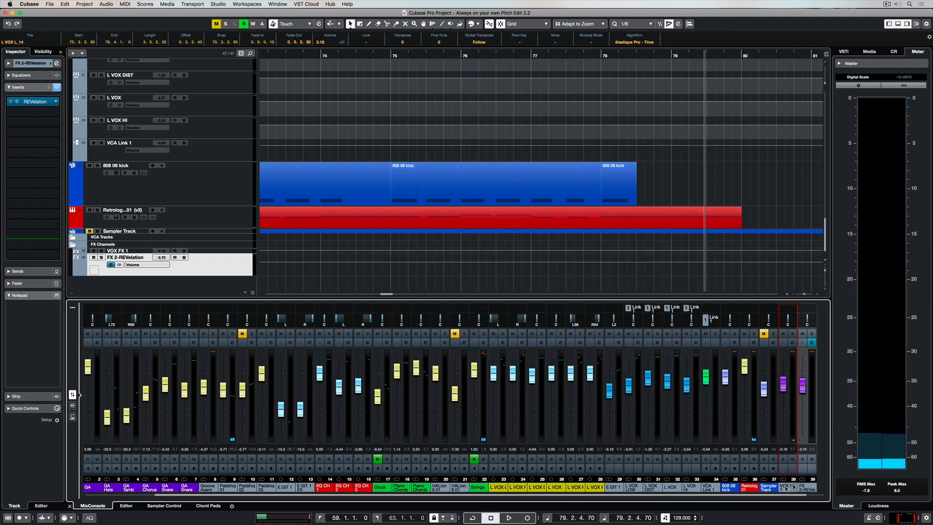
Open the StereoDelay insert on VOX FX 1 and replay the phrase in the mix.
click(786, 487)
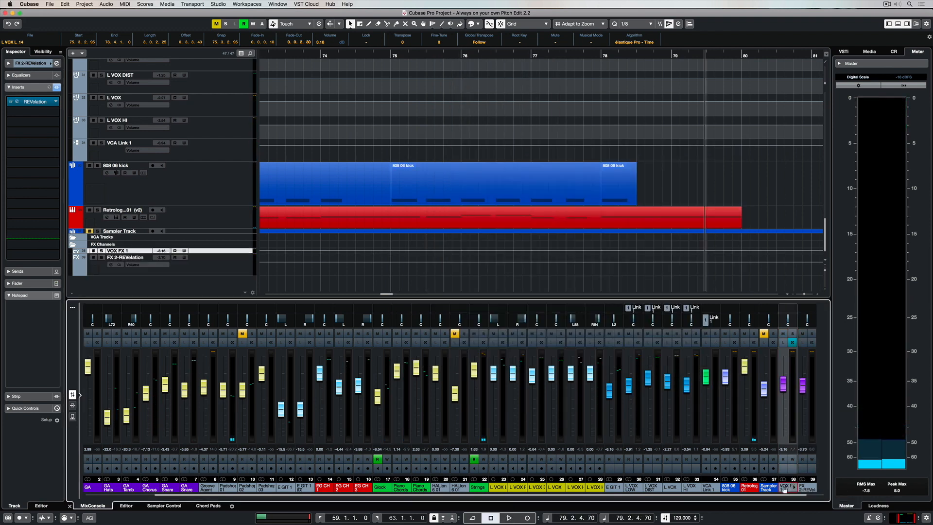
click(17, 112)
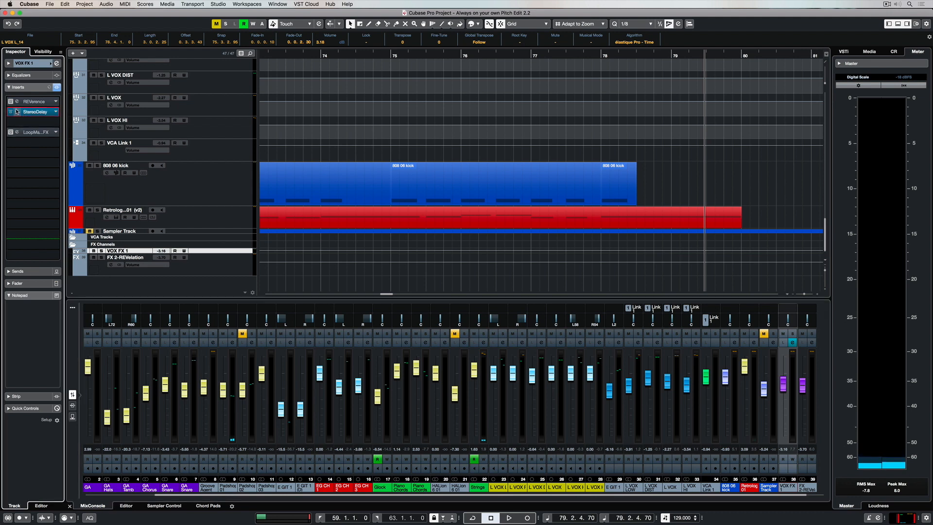
key(KP_0)
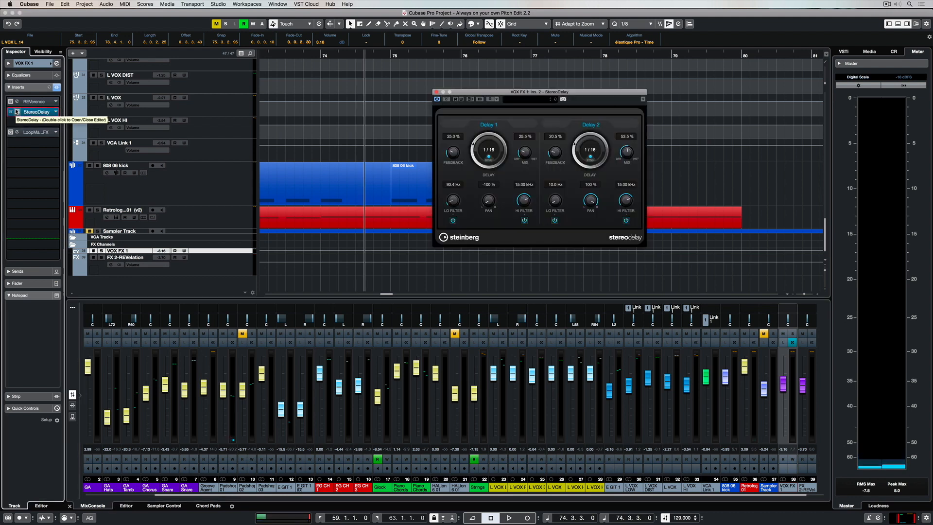
key(space)
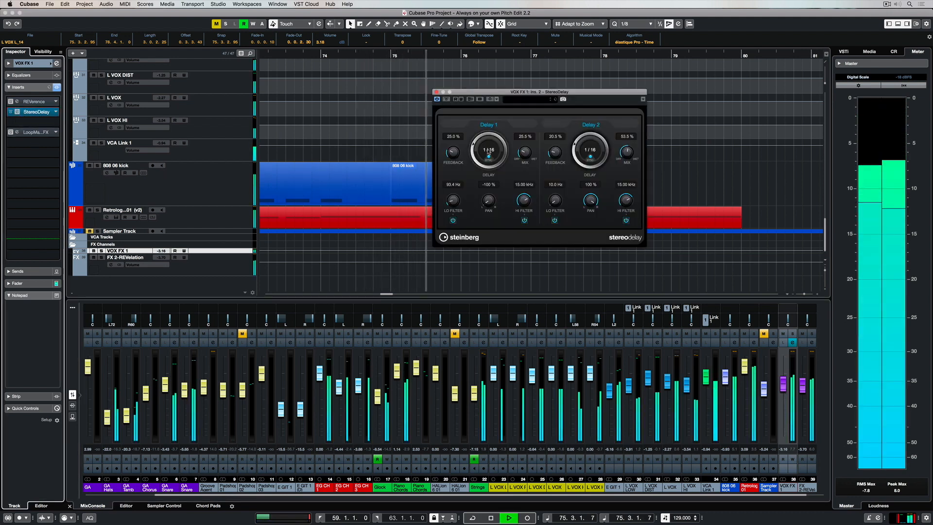
Set both StereoDelay delay times to 1/2, listen to the result and stop playback.
click(488, 150)
click(490, 127)
click(589, 150)
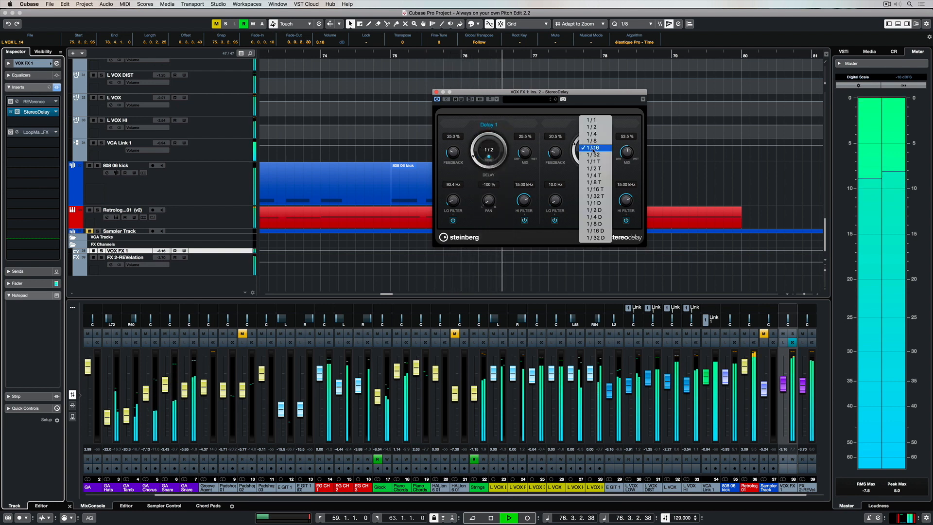
click(590, 128)
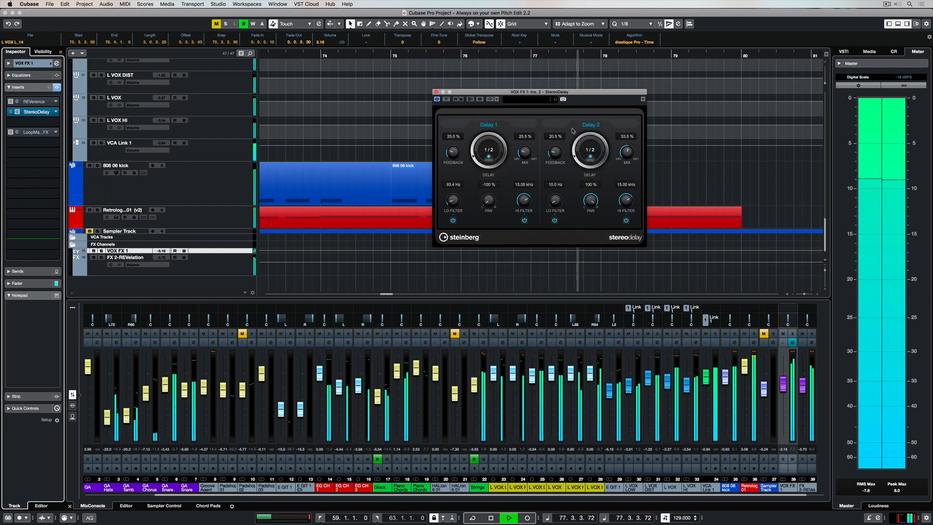
key(space)
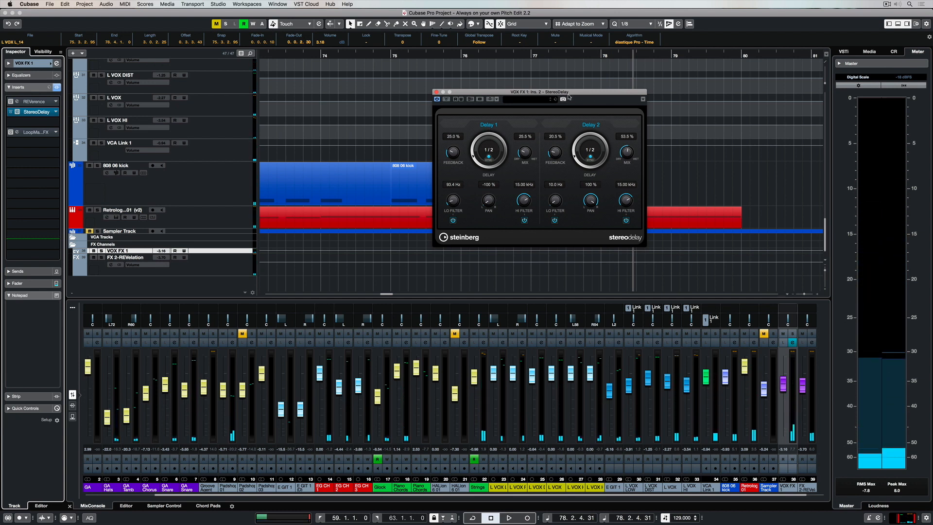
Go back to the earlier lead vocal clips and start playback from about bar 45.
key(g)
key(g)
key(g)
key(g)
key(g)
key(g)
scroll(361, 88, left, 10)
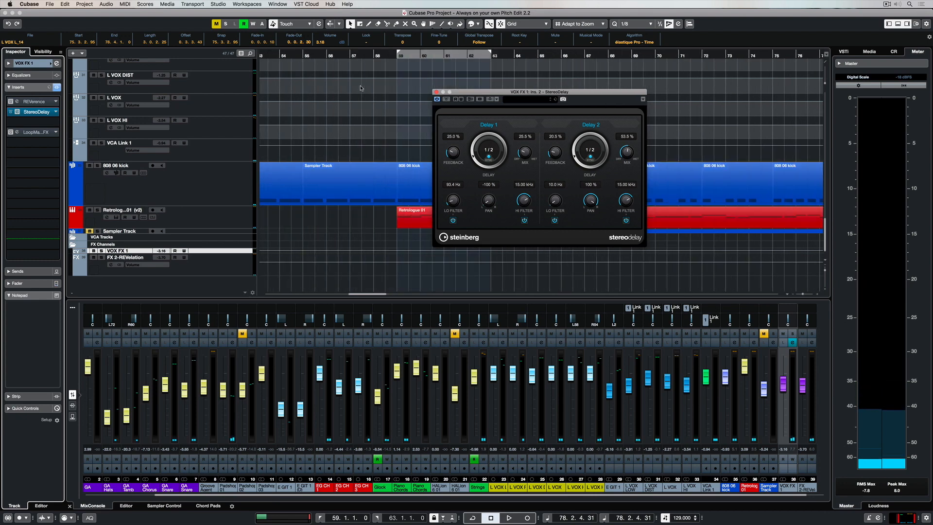
scroll(361, 88, left, 4)
scroll(360, 88, left, 10)
scroll(360, 88, up, 5)
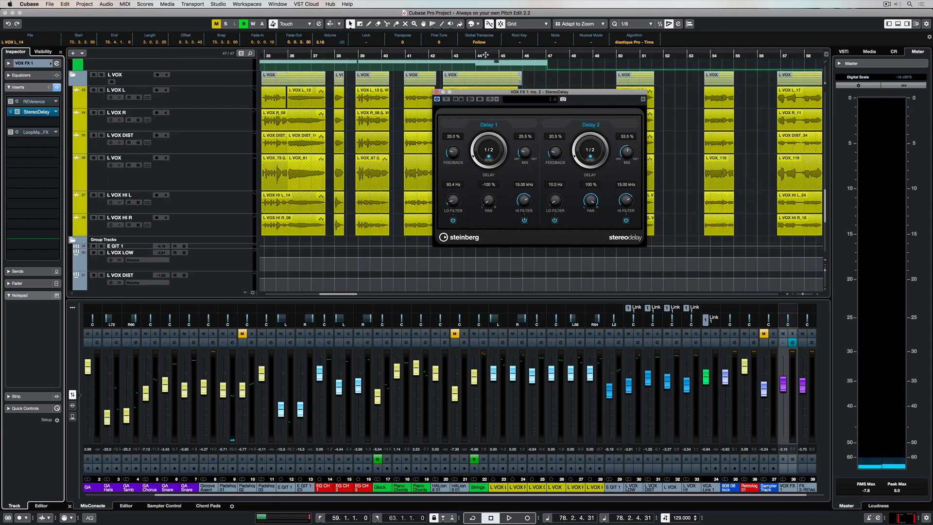
click(500, 55)
key(space)
Set the times of Delay 1 and Delay 2 in StereoDelay to 1/4 while the vocals play.
click(488, 150)
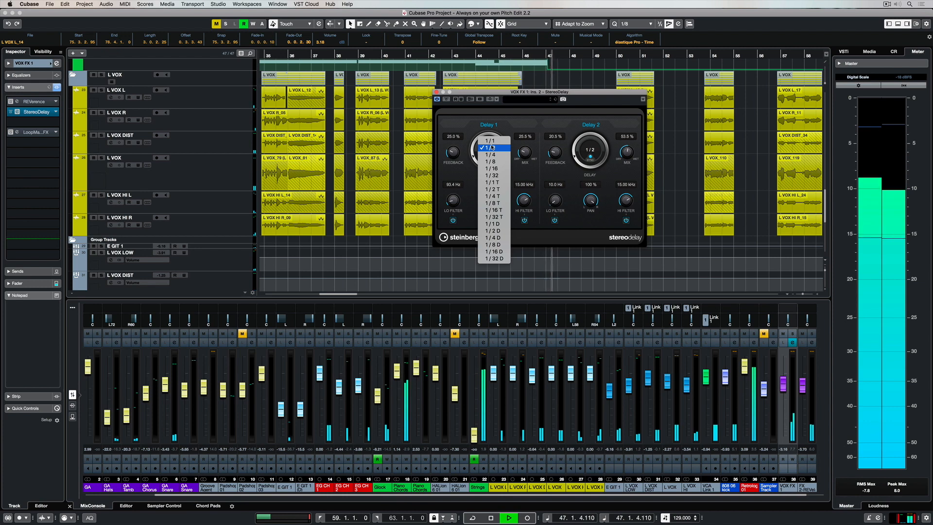
click(491, 147)
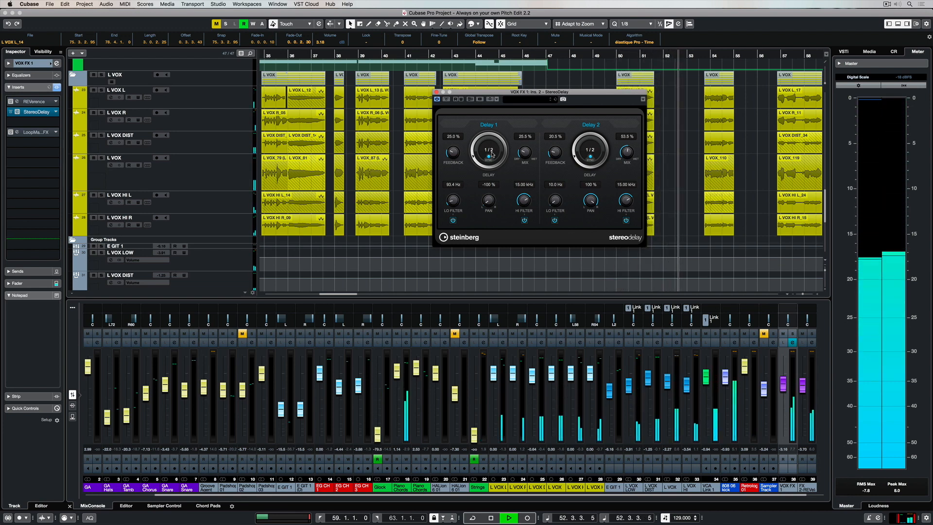
click(492, 155)
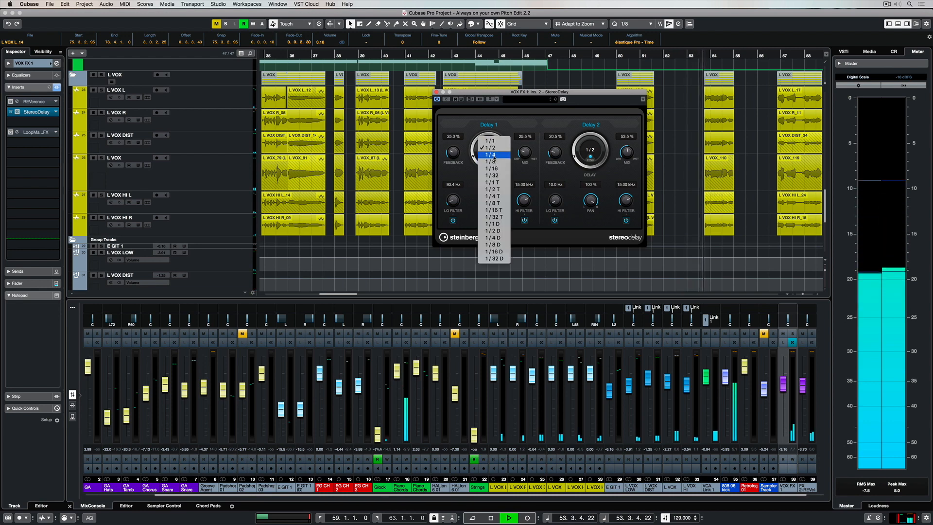
click(490, 160)
click(597, 149)
click(595, 155)
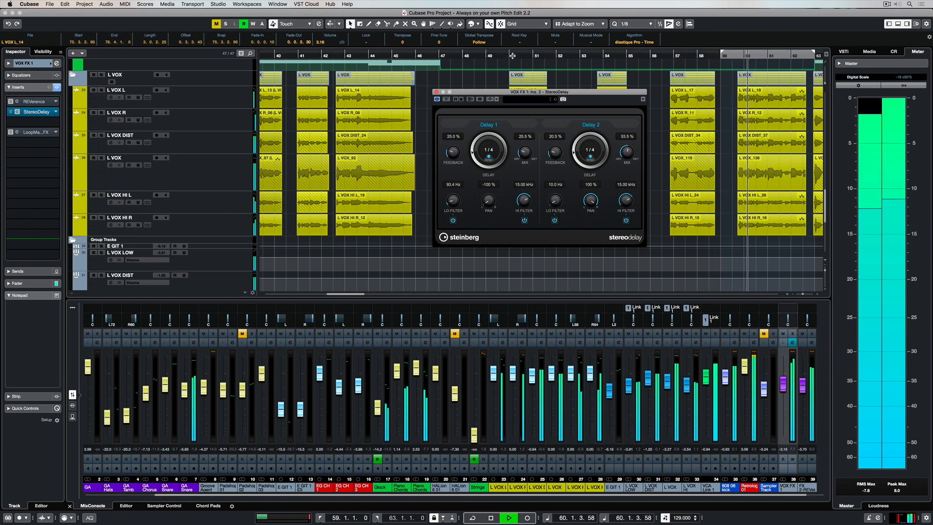
Move the StereoDelay window clear of the vocal clips, stop playback and enable automation read and write for the plug-in.
drag(495, 92, 773, 157)
click(644, 197)
key(space)
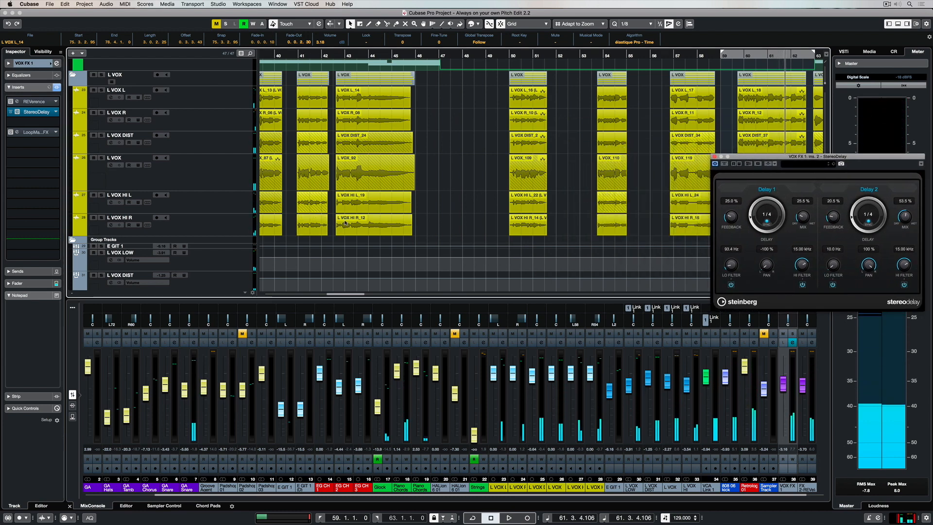
click(738, 165)
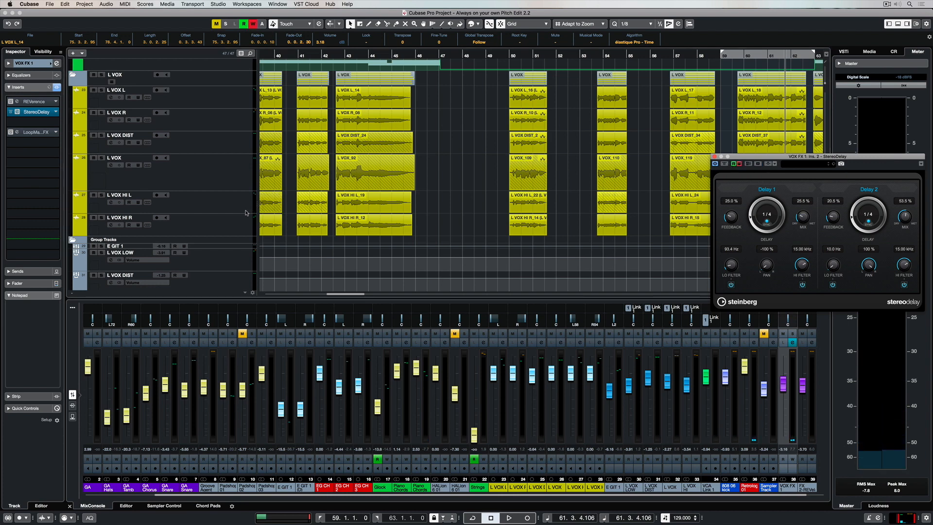
Enlarge the VOX FX 1 track for volume automation and play the phrase leading into bar 55.
scroll(246, 212, down, 5)
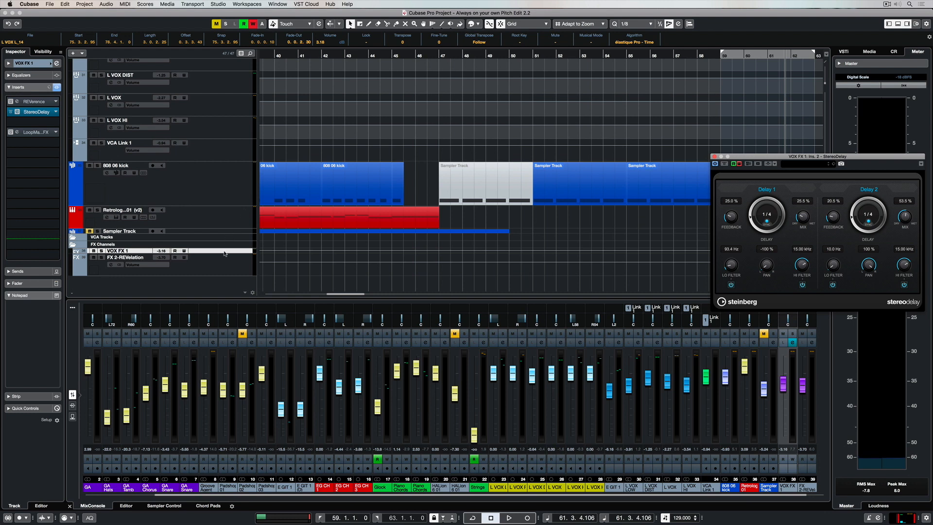
drag(224, 253, 223, 271)
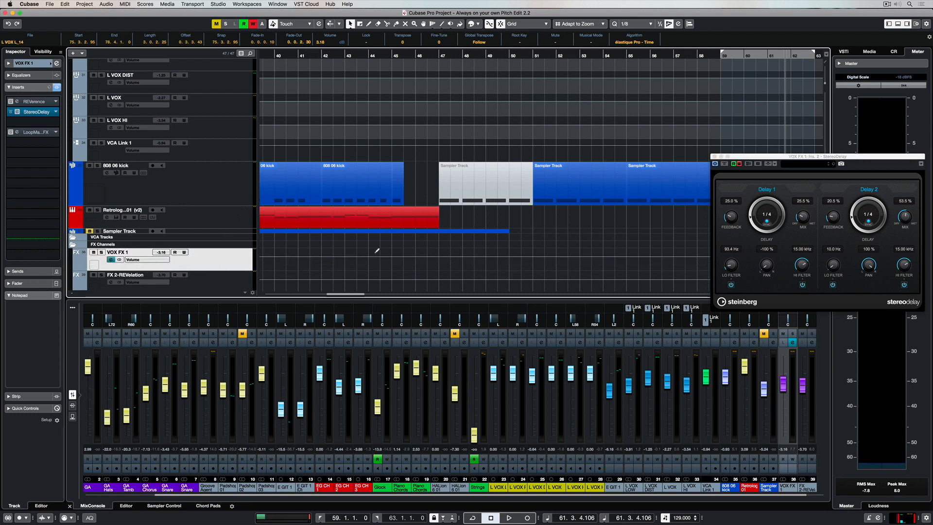
scroll(519, 228, right, 5)
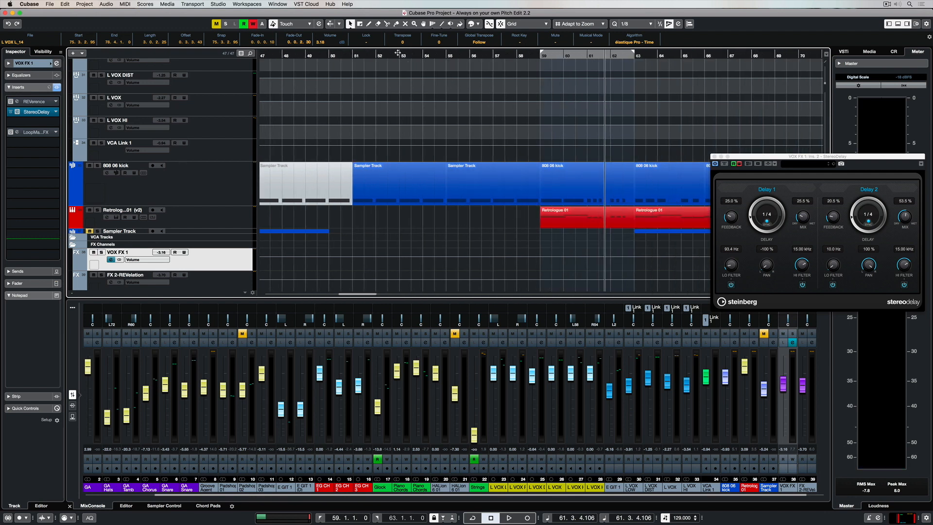
key(space)
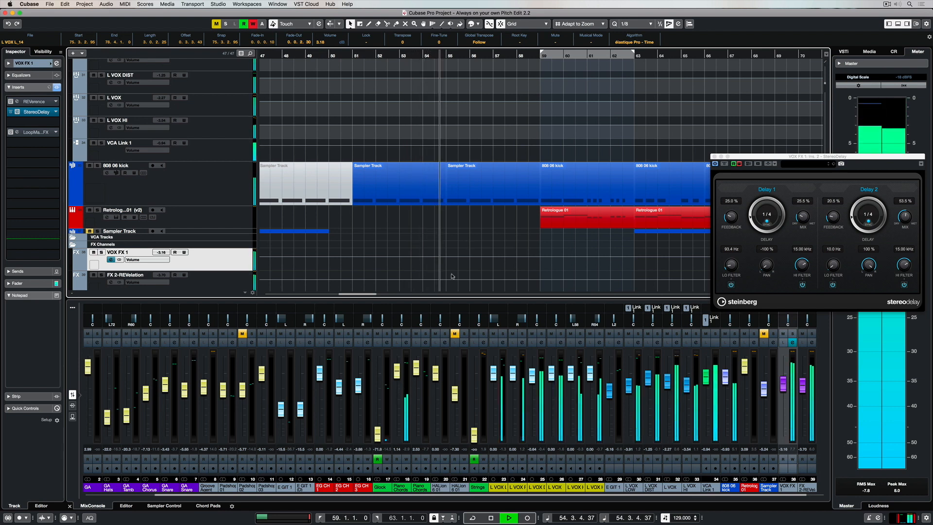
key(space)
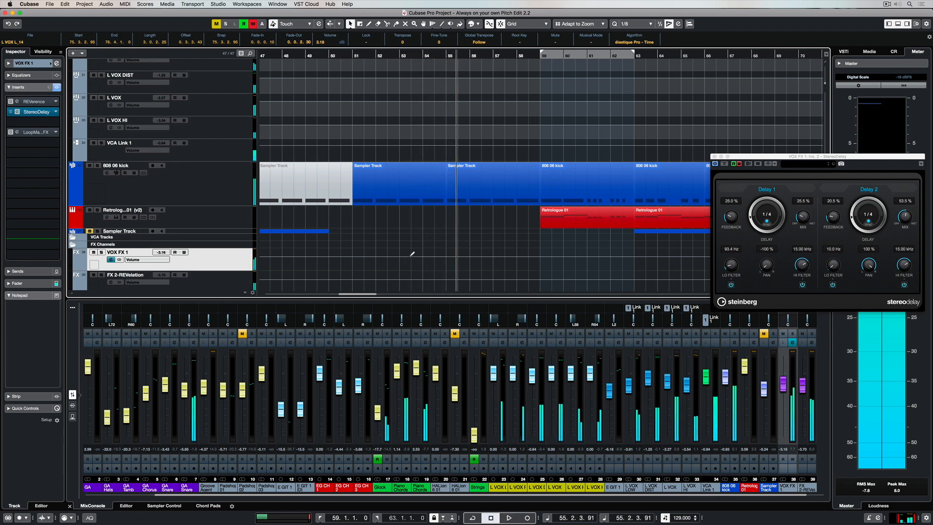
Add a VOX FX 1 volume automation point at bar 53, pull it down to -∞ and replay from about bar 51.
click(411, 255)
drag(410, 259, 411, 270)
click(369, 56)
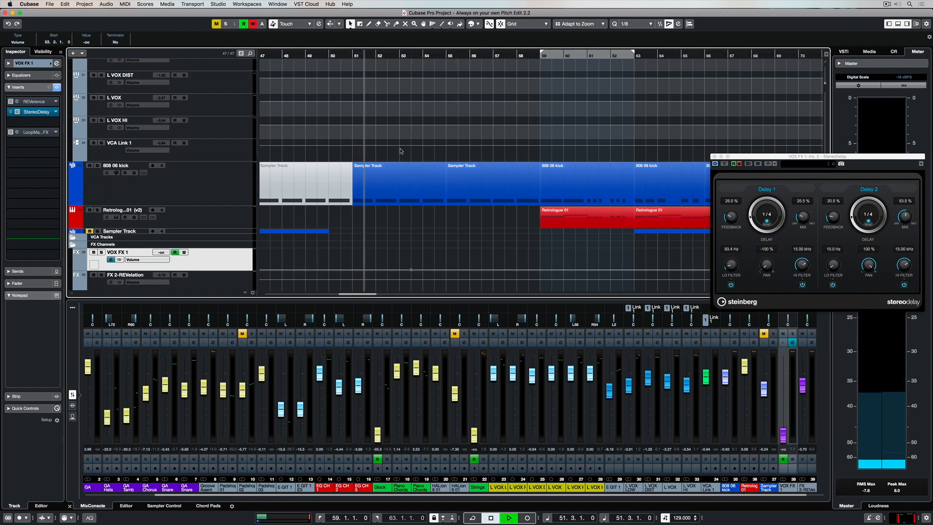
key(space)
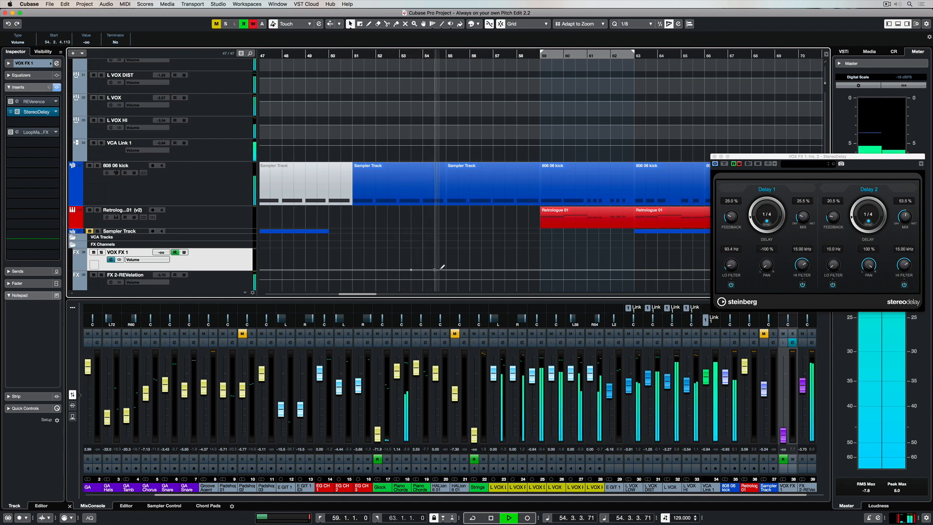
Raise the VOX FX 1 volume automation to 2.97 at bar 55 and move the preceding -∞ point up to bar 55 for an abrupt rise.
drag(445, 270, 445, 252)
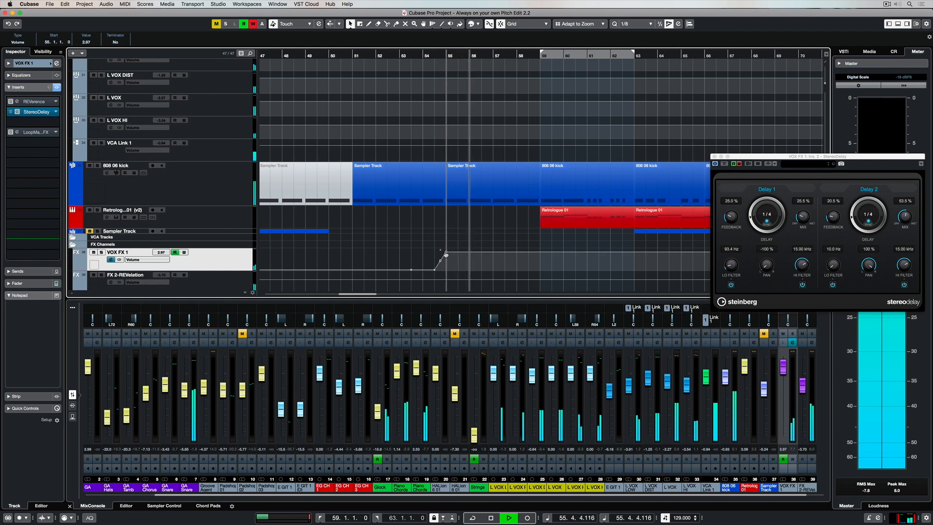
click(395, 55)
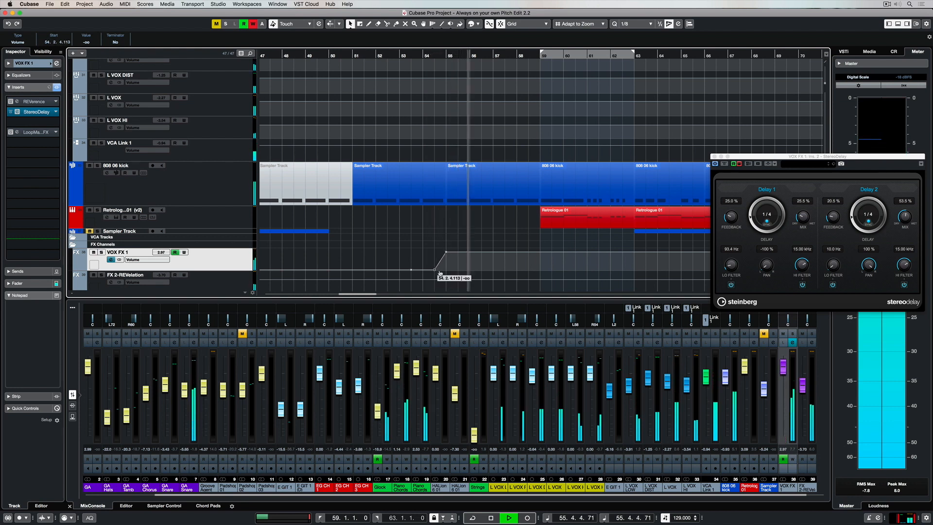
drag(439, 273, 446, 273)
click(418, 54)
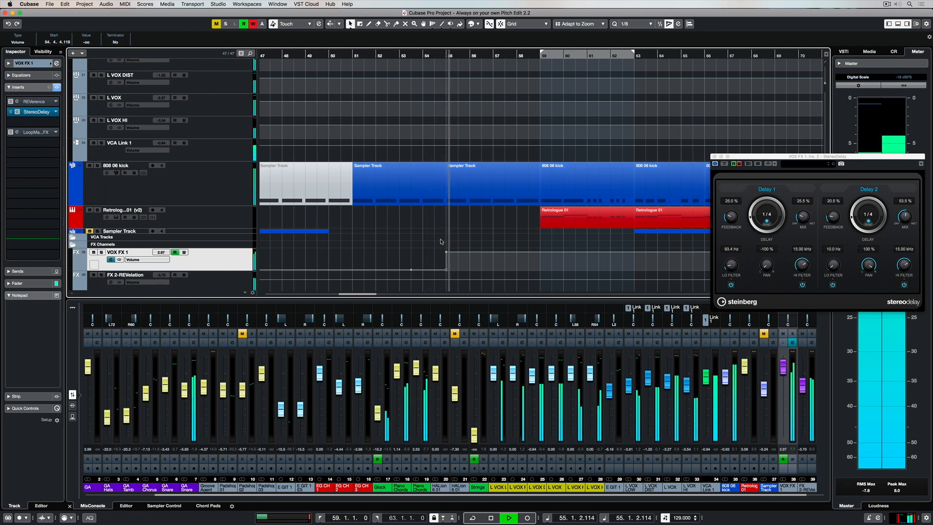
Lower the bar 55 automation level to about -0.43, hold it to bar 56, and ramp down to -∞ at bar 57.
drag(446, 254, 446, 256)
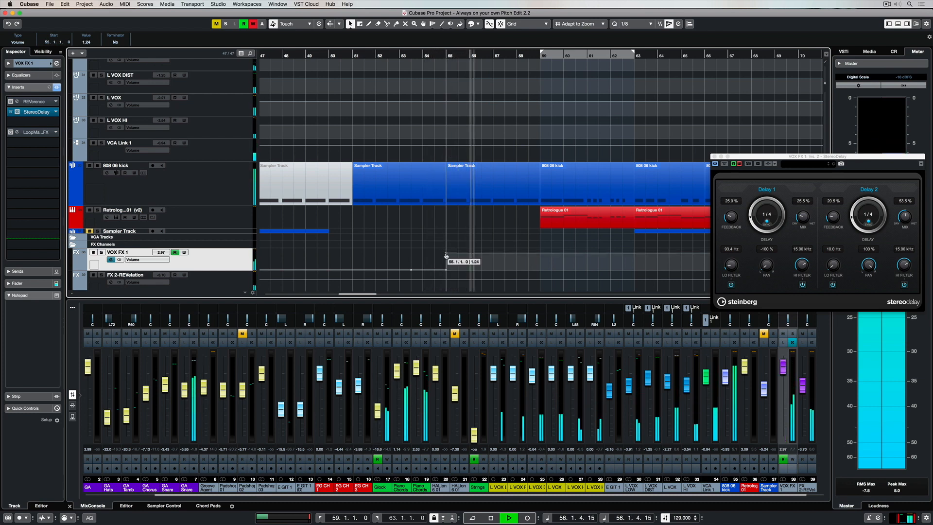
click(470, 255)
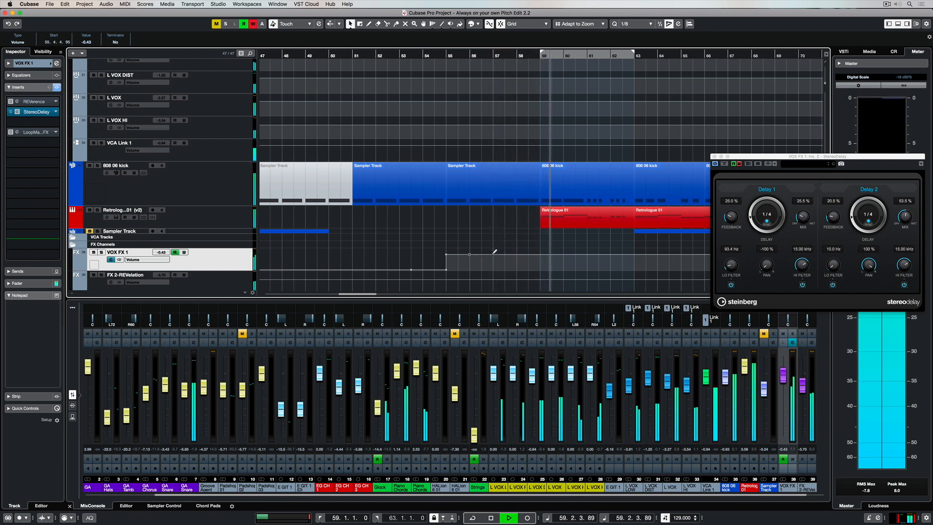
drag(493, 253, 493, 270)
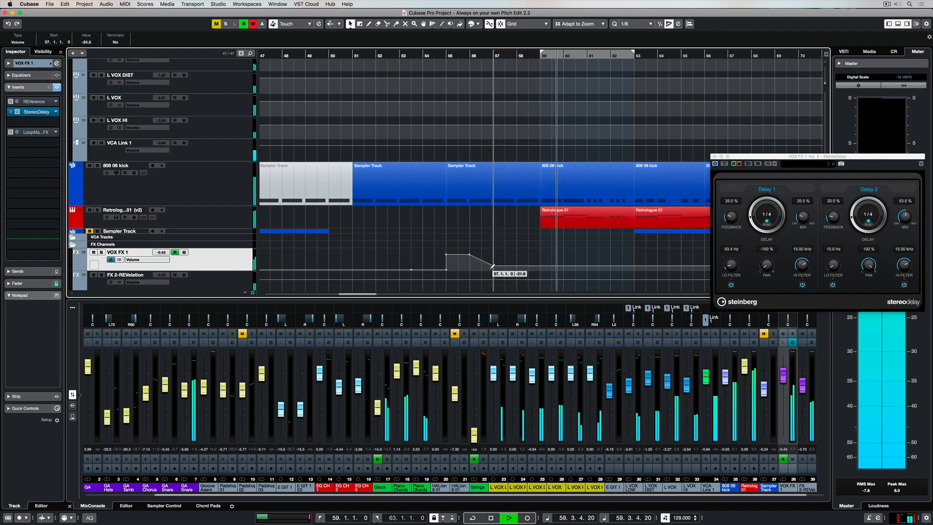
click(428, 54)
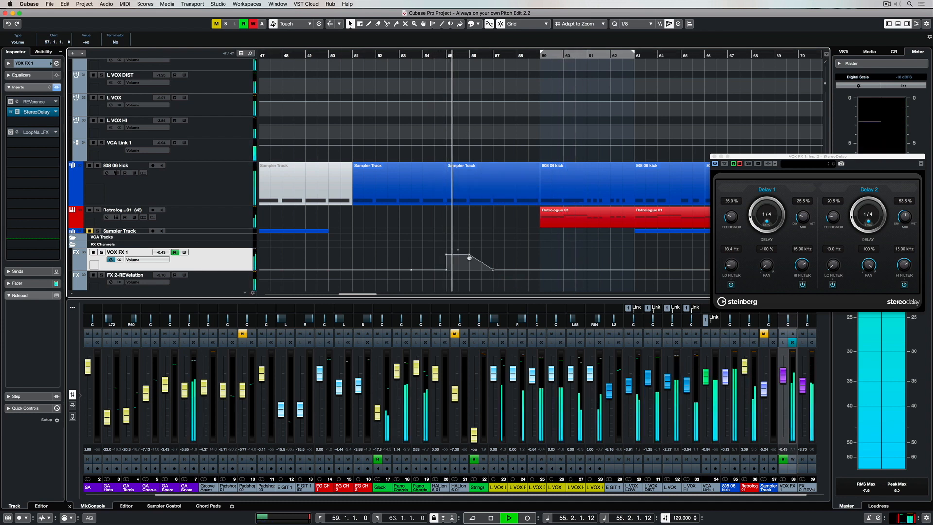
Set Delay 1 feedback to 57% and mix to 46%, and ramp VOX FX 1 volume from -∞ at bar 61 to about -6 at bar 63.
drag(787, 154, 658, 73)
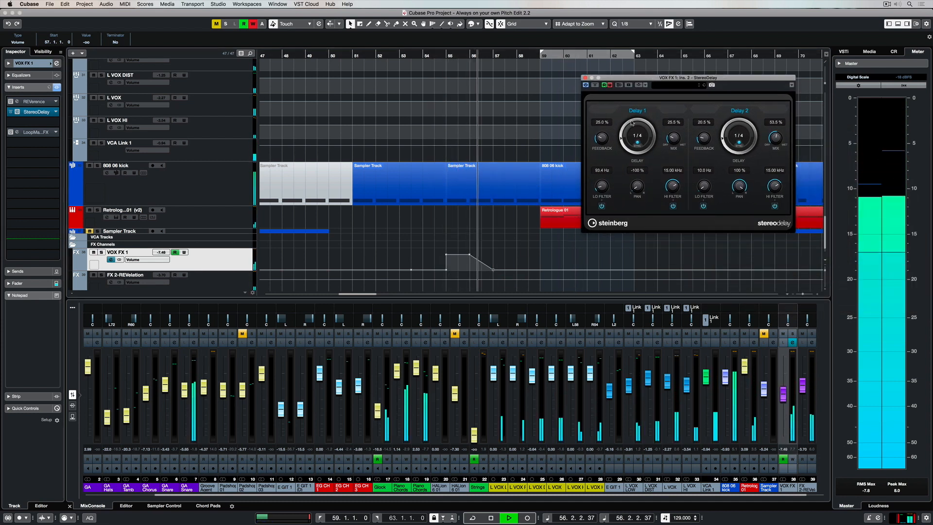
drag(510, 268, 507, 261)
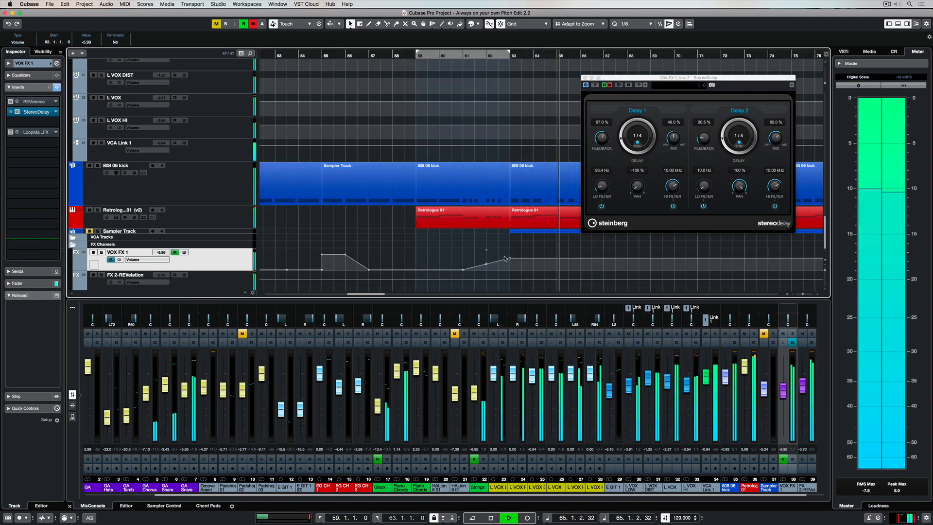
click(434, 56)
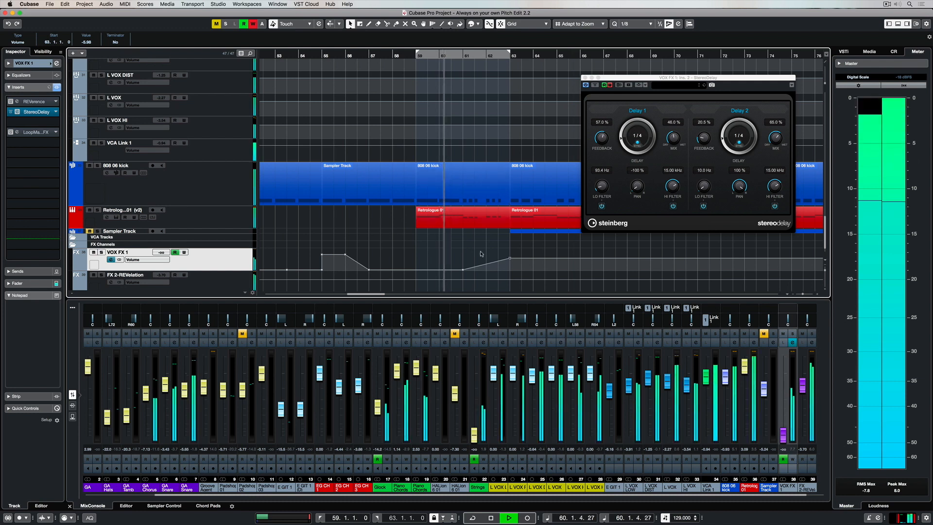
Hold the VOX FX 1 volume just past bar 63, drop it to -∞ at bar 64, and add a short curved swell around bar 65.
scroll(479, 249, right, 5)
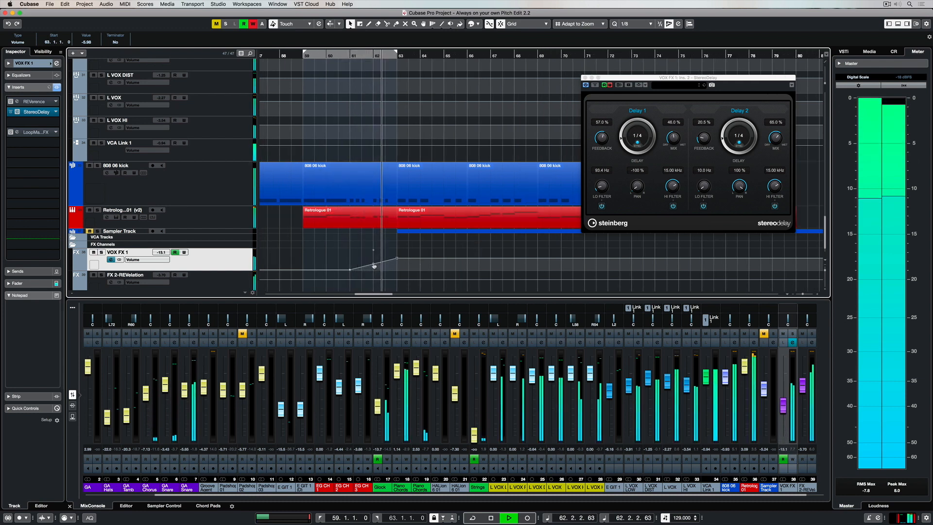
click(419, 257)
click(408, 258)
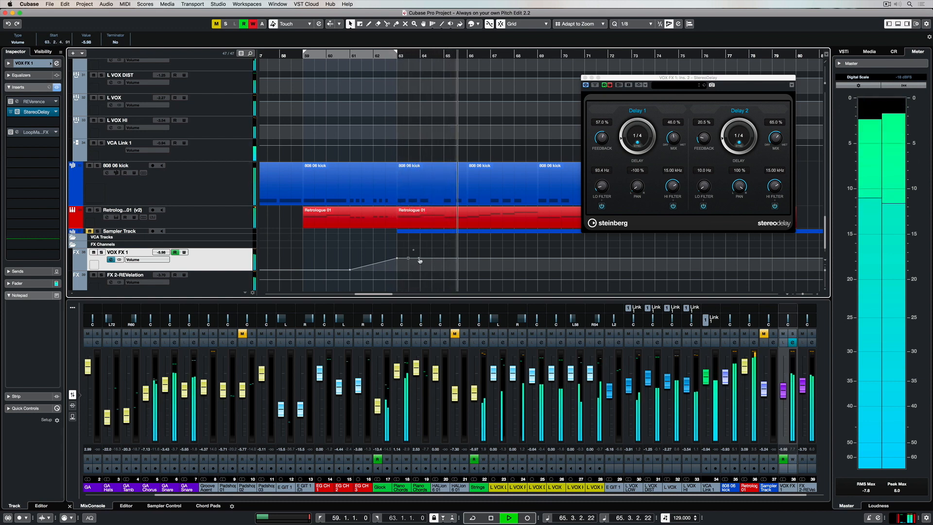
drag(419, 268, 420, 269)
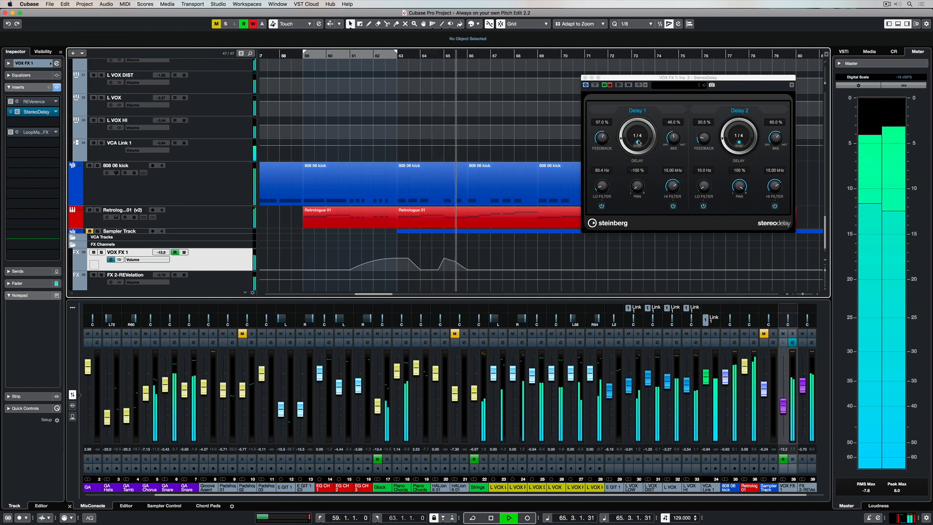
click(744, 135)
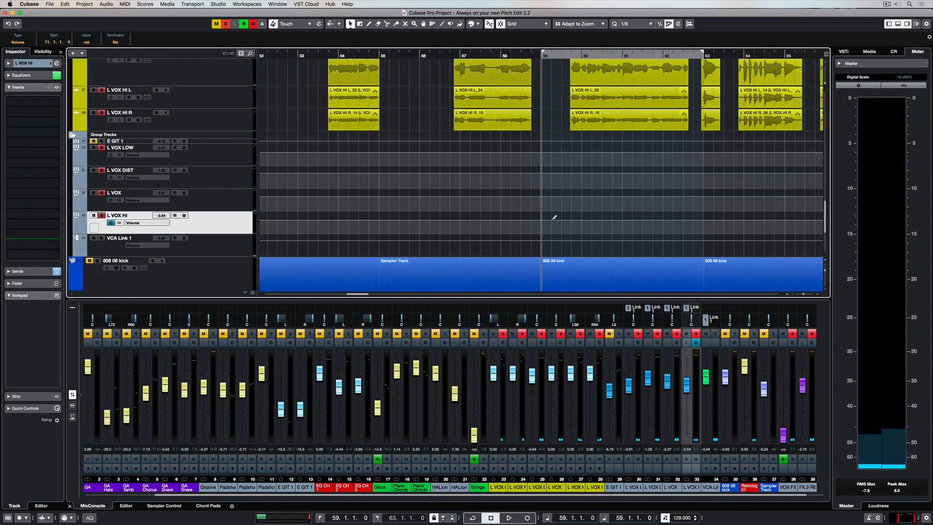
Raise the L VOX HI volume automation to about 0.55 from bar 59.2 until just before bar 63 and play the passage back.
click(552, 220)
drag(557, 220, 557, 218)
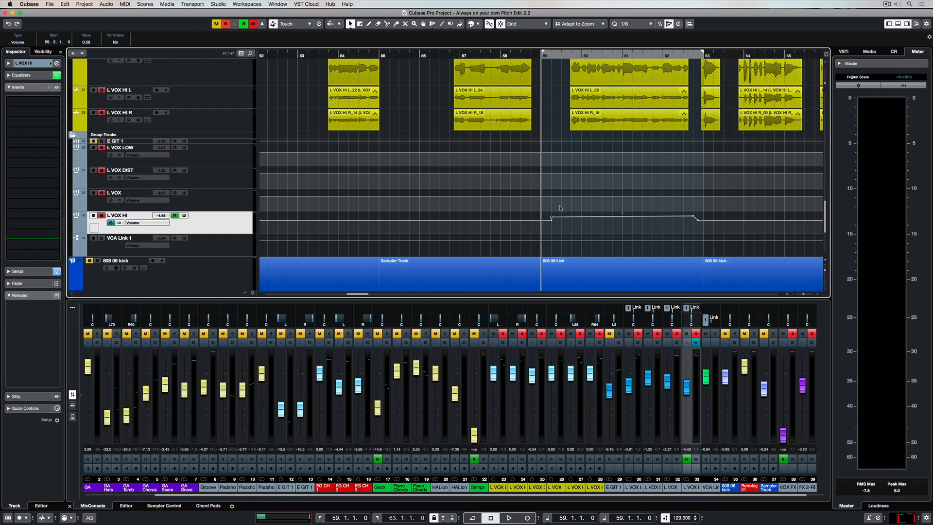
click(553, 56)
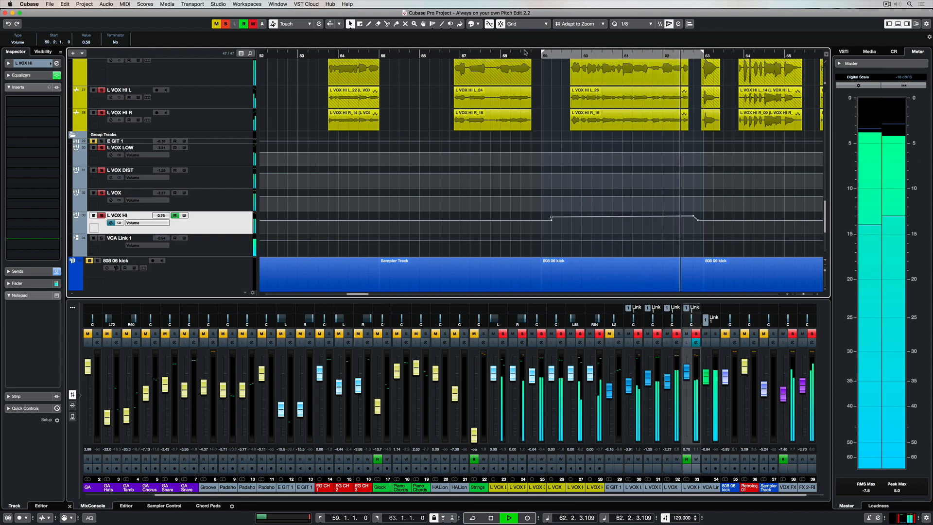
key(space)
Record a Touch-mode fader ride on L VOX HI from before bar 59, raising the volume through bar 62 and easing down around bar 63.
click(524, 52)
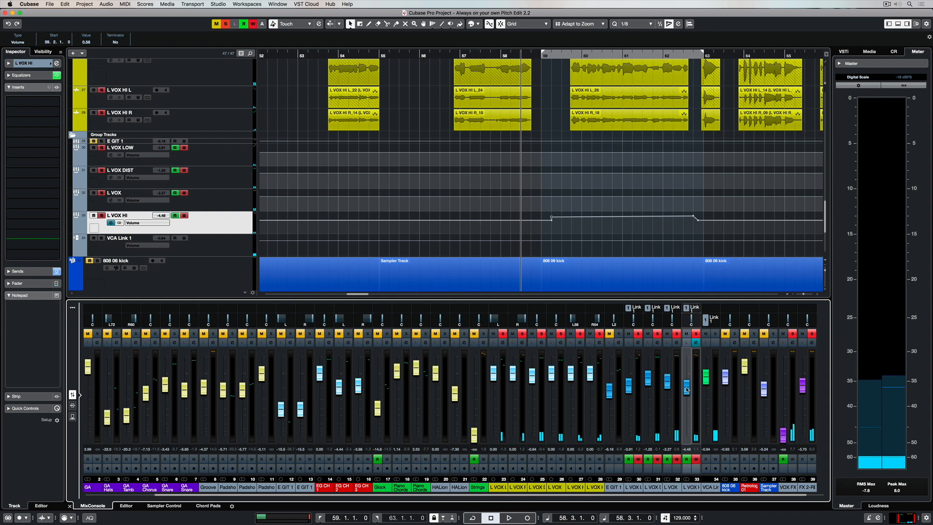
key(space)
mouse_move(686, 388)
mouse_down()
mouse_move(687, 372)
mouse_move(686, 386)
mouse_up()
key(space)
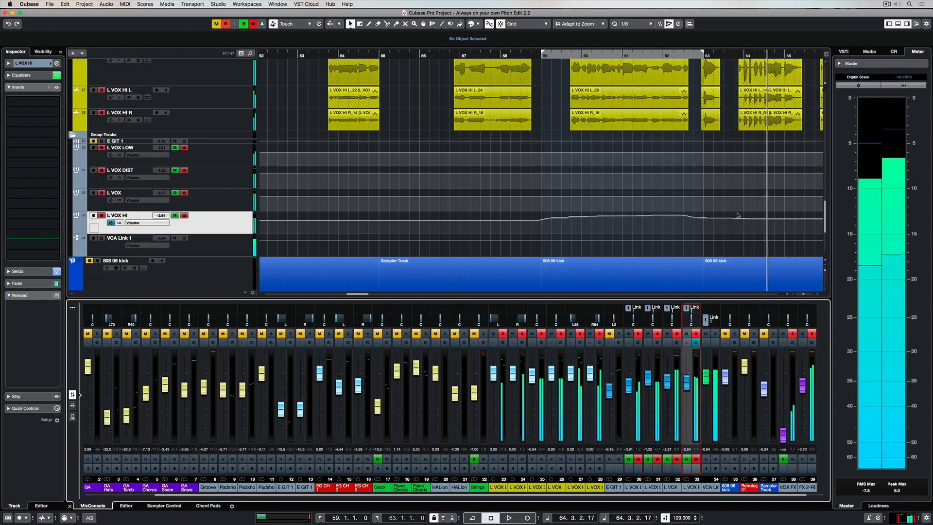
Delete the L VOX HI volume automation points after about bar 62.3 and replay from bar 59 with all solos cleared.
drag(717, 224, 688, 210)
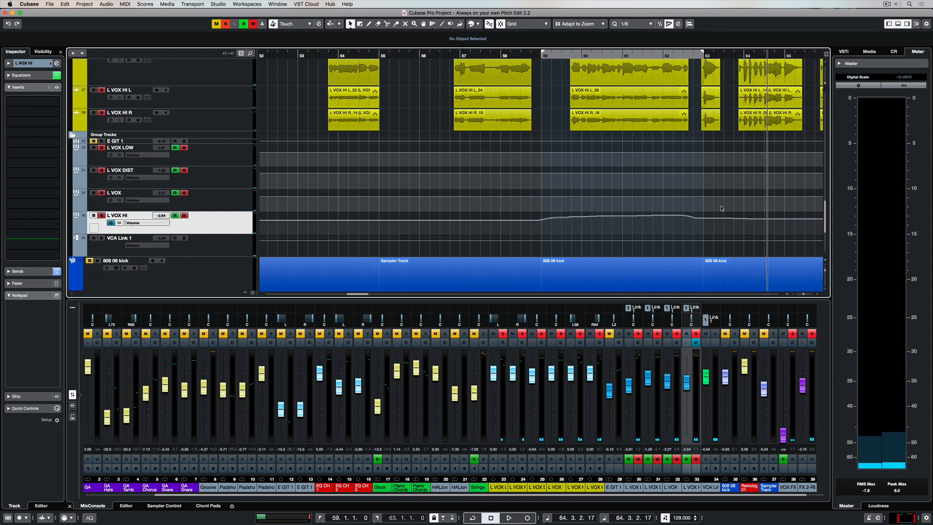
drag(754, 224, 759, 227)
key(Delete)
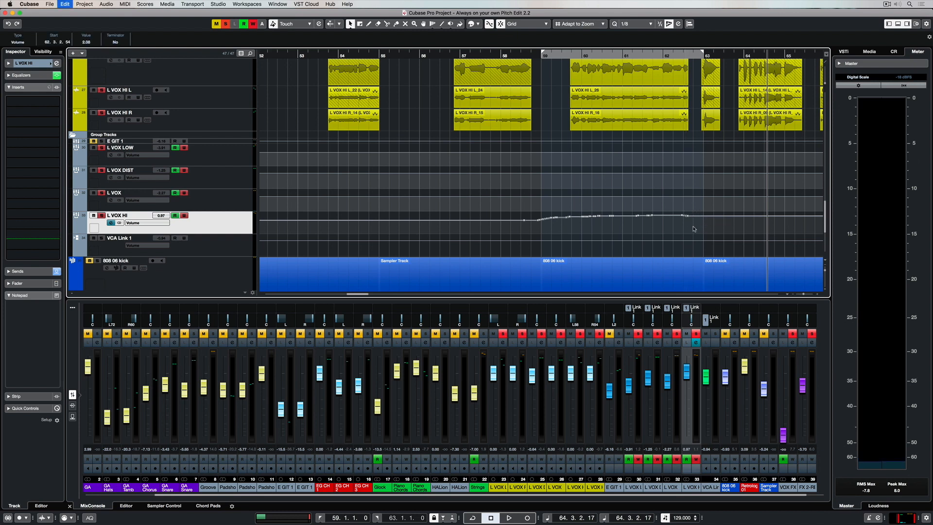
click(537, 56)
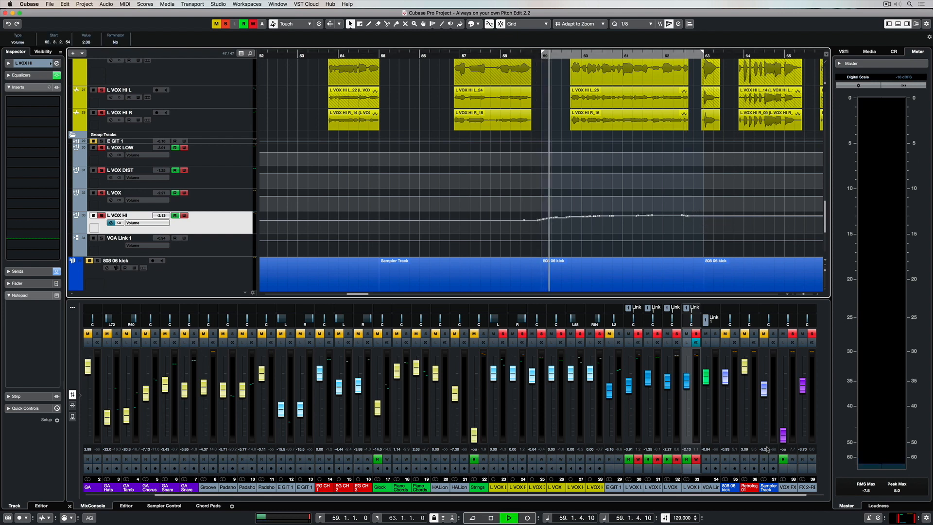
click(226, 24)
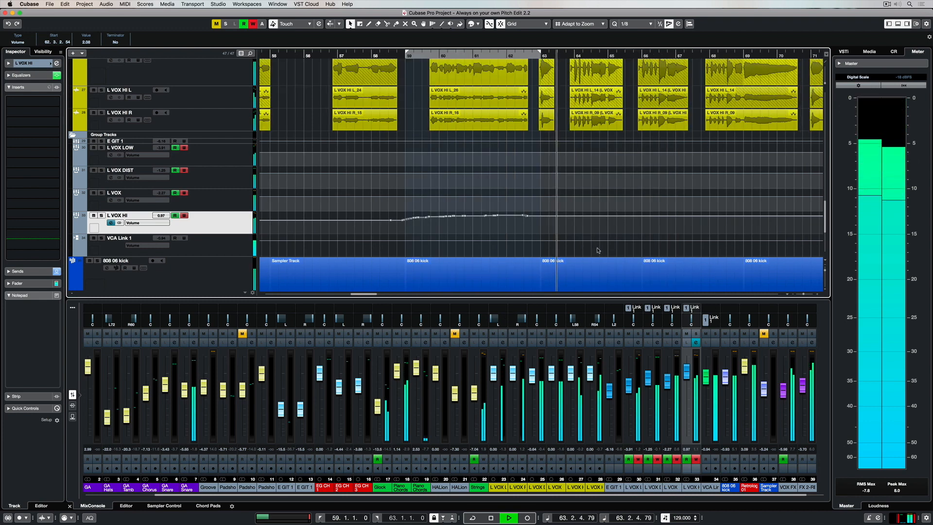
Add a stereo REVelation FX channel named L VOX FX to the L VOX group channel, created inside the folder.
right_click(652, 482)
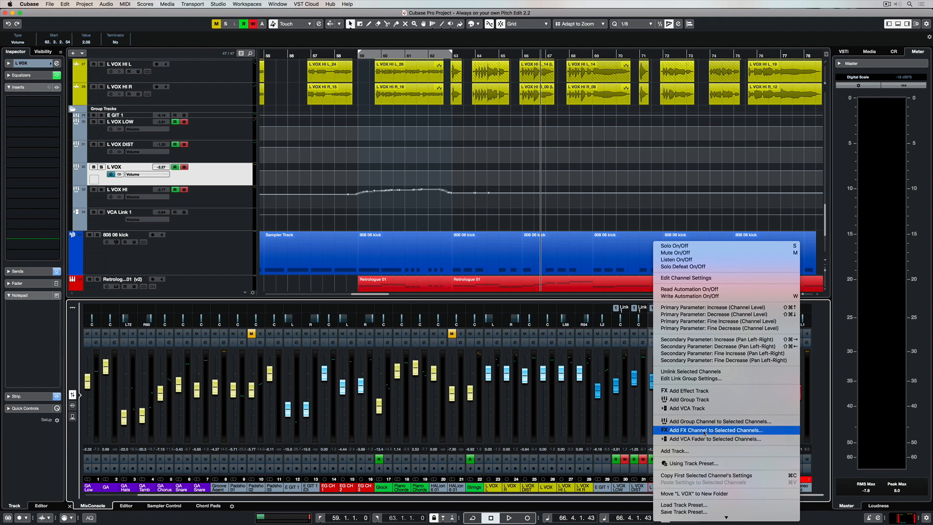
click(706, 430)
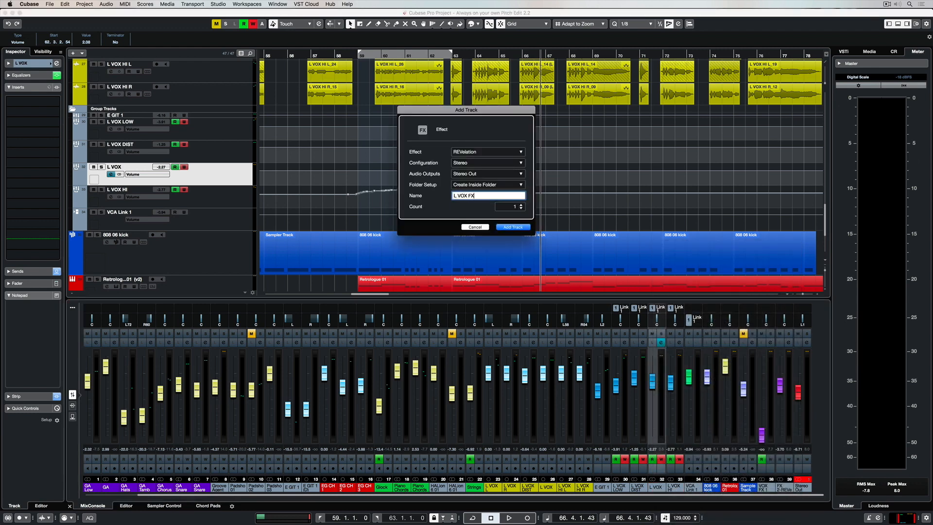
text(L VOX FX)
key(Return)
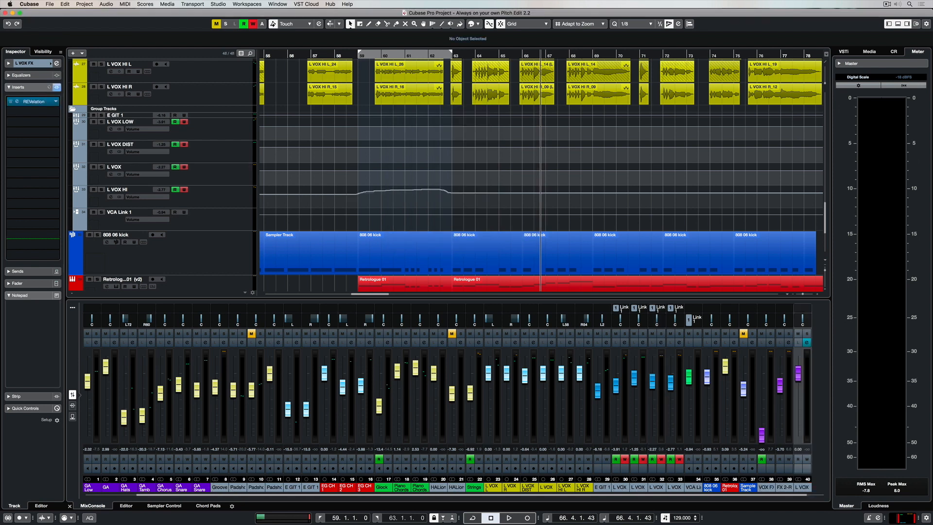
Display the lead vocal groups' send slots in the mixer and select the L VOX FX channel.
click(619, 488)
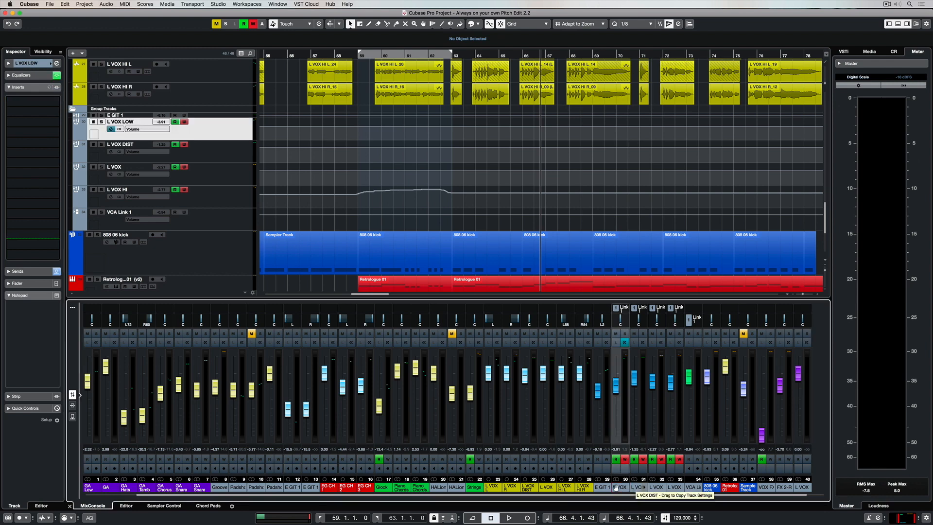
click(73, 405)
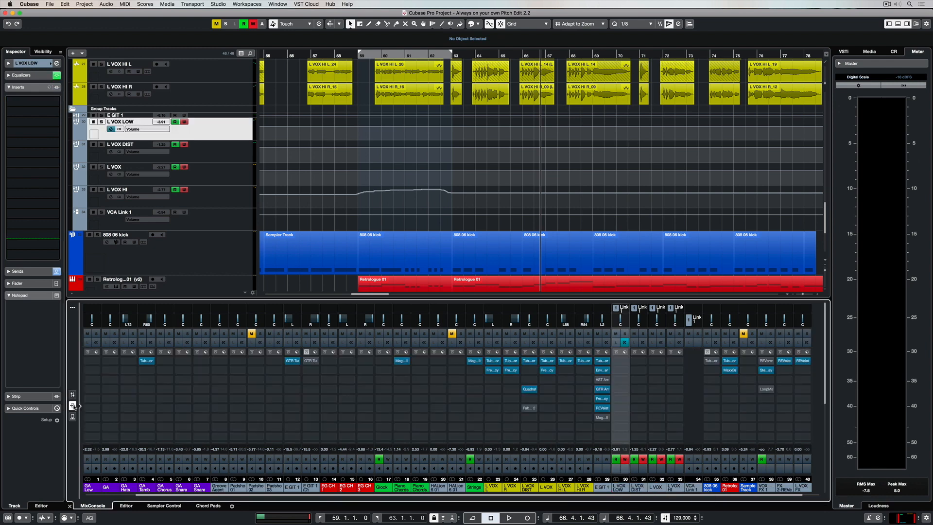
click(73, 417)
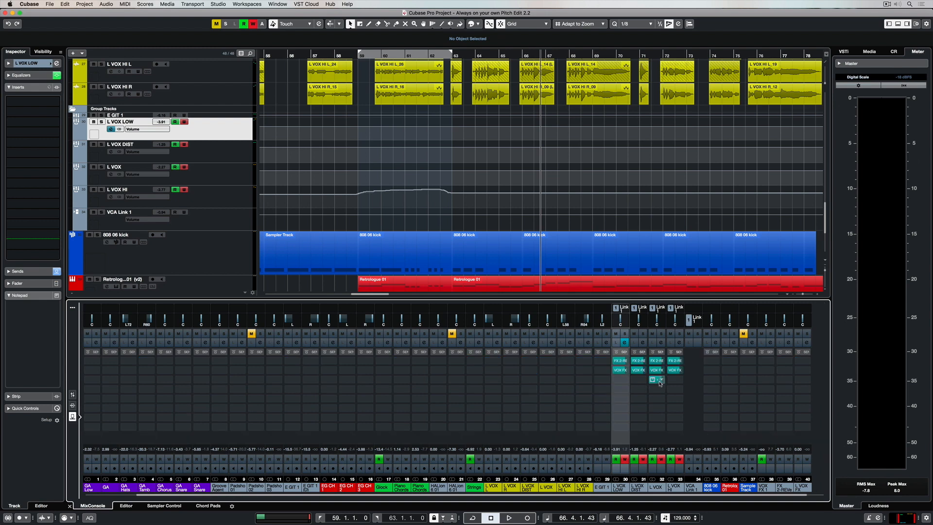
click(800, 488)
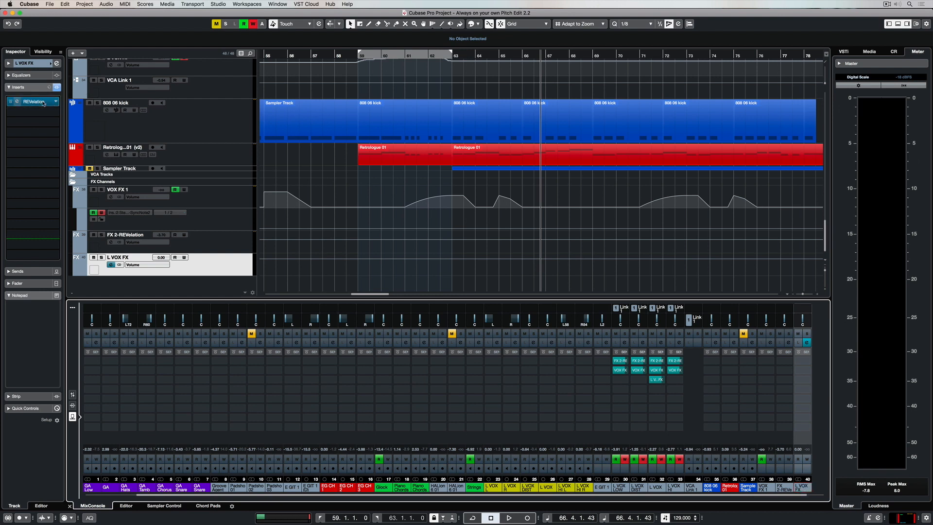
Play the song from bar 66 and browse the reverb plug-ins for the L VOX FX insert, keeping REVelation.
key(space)
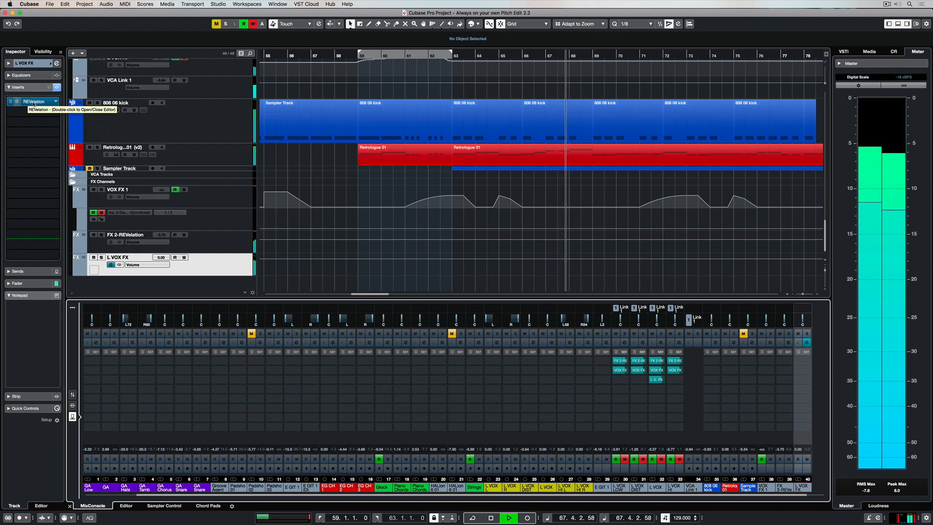
click(23, 102)
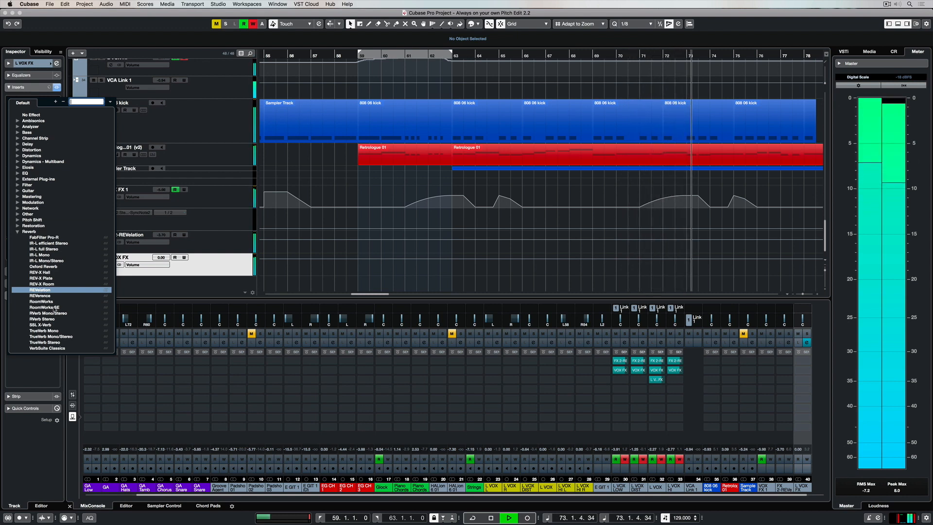
click(343, 244)
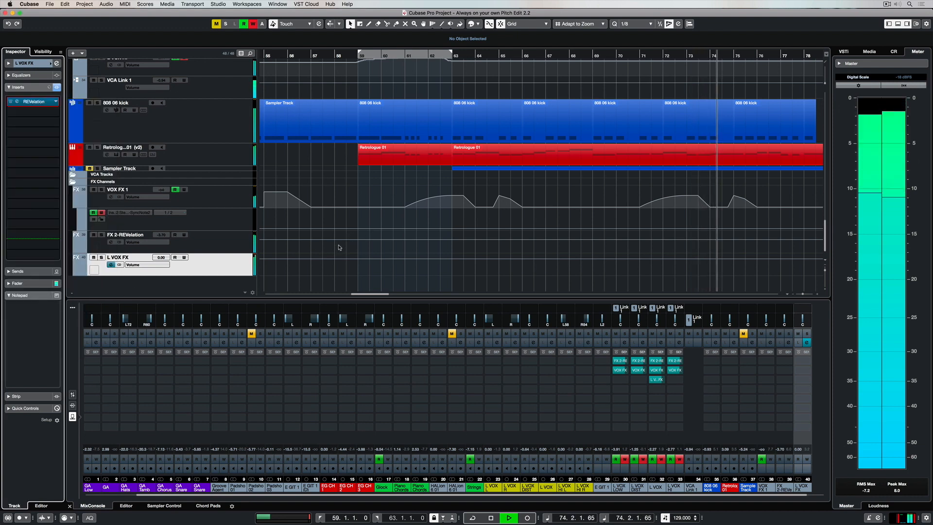
Check the L VOX send to L VOX FX and search for "mult" among the effects for the FX channel's second insert slot.
click(657, 381)
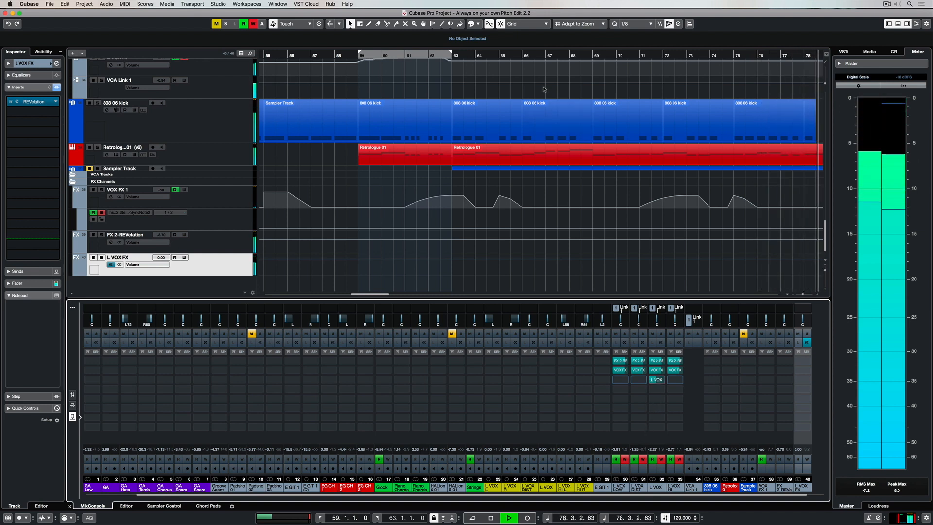
click(55, 112)
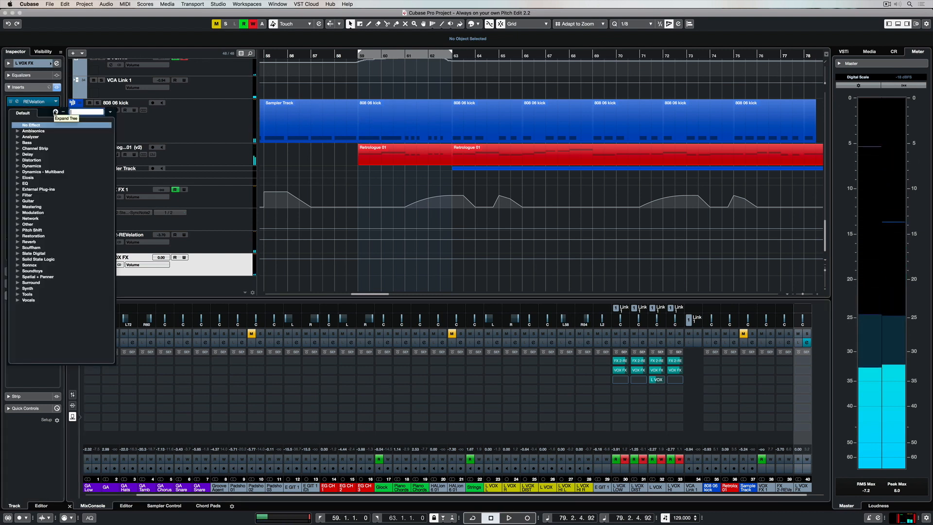
text(mult)
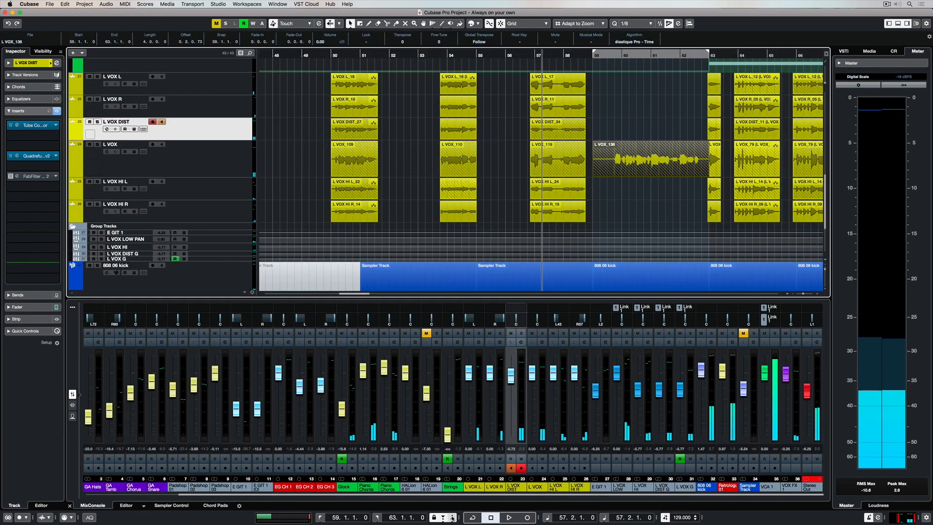
Play the full mix through the chorus and ride the L VOX HI group fader slightly to balance it.
key(space)
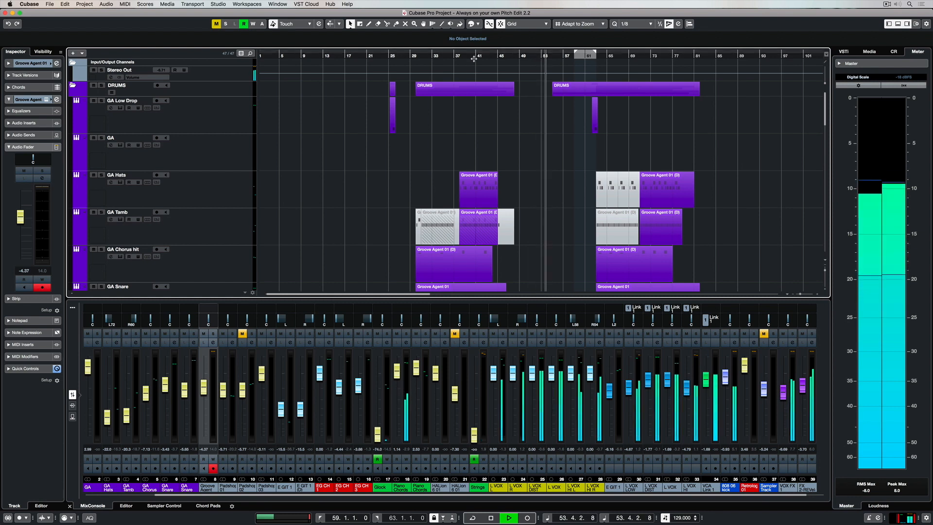
click(688, 390)
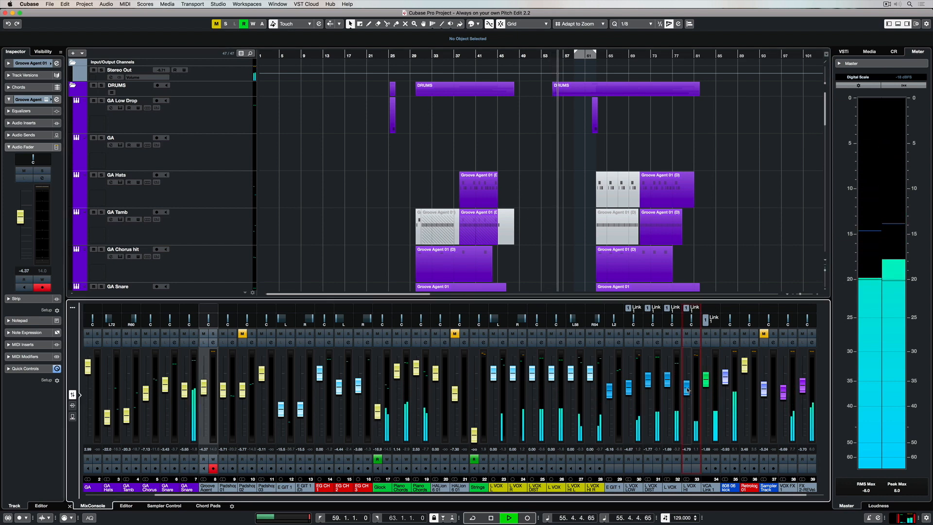
mouse_move(688, 390)
mouse_down()
mouse_move(689, 377)
mouse_move(687, 389)
mouse_up()
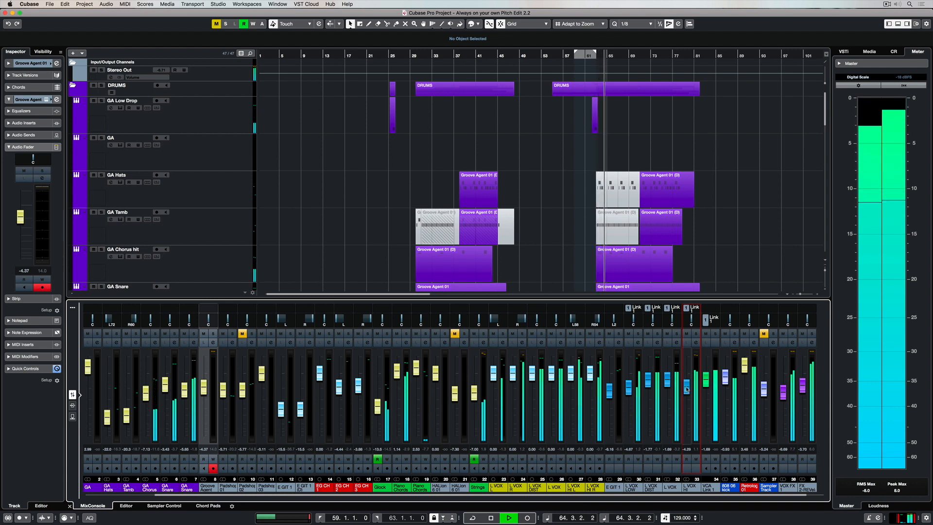